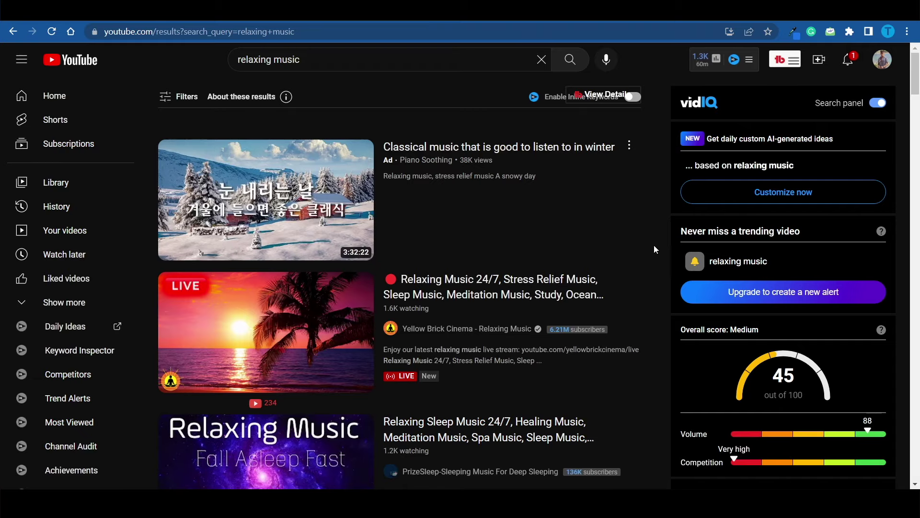
pyautogui.scroll(-2, 655, 249)
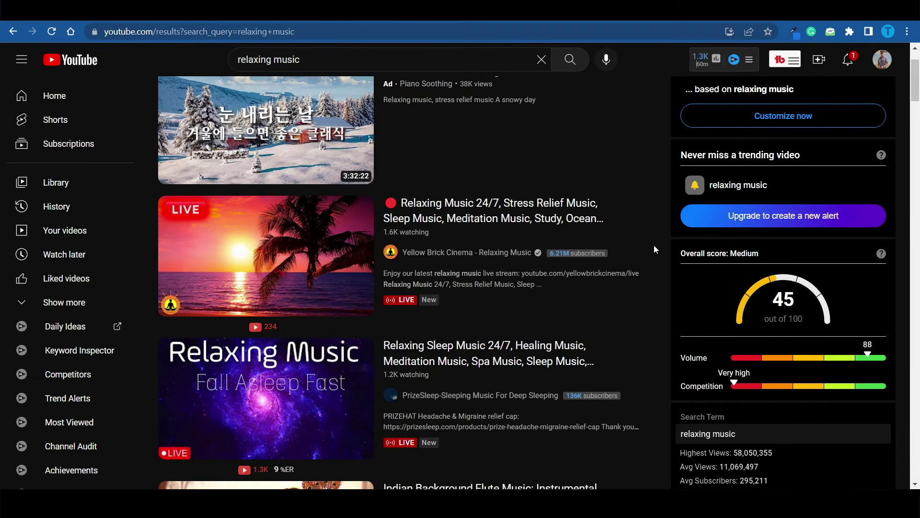
pyautogui.scroll(-1, 654, 249)
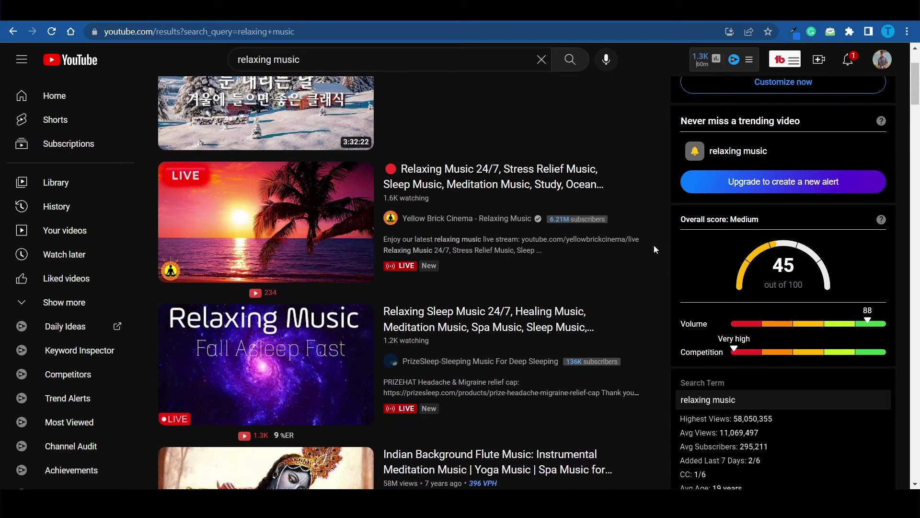
pyautogui.scroll(-2, 654, 248)
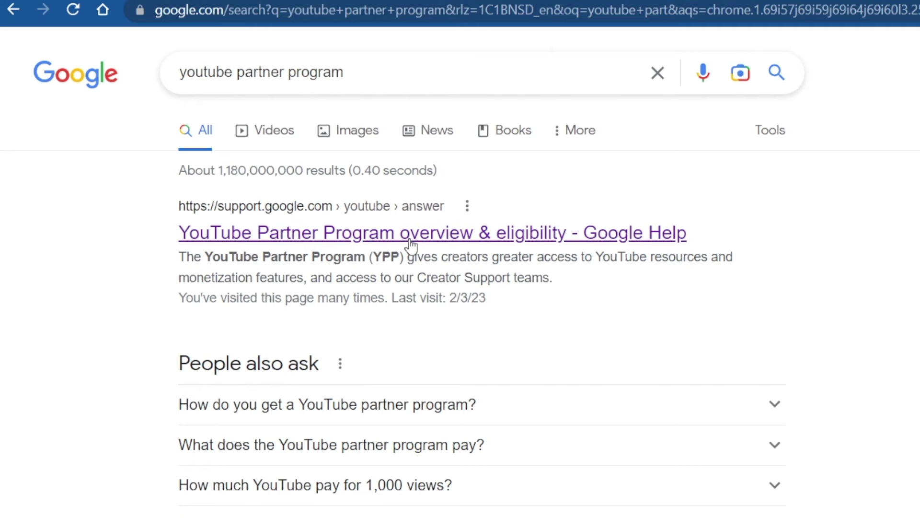
# Step: Read the YouTube Partner Program overview & eligibility Help page, then return to results
pyautogui.click(409, 241)
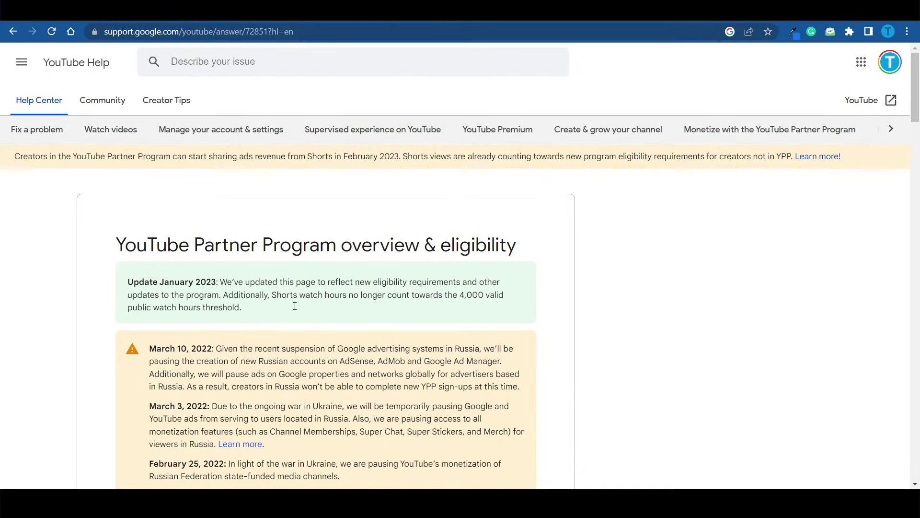
pyautogui.scroll(-5, 626, 290)
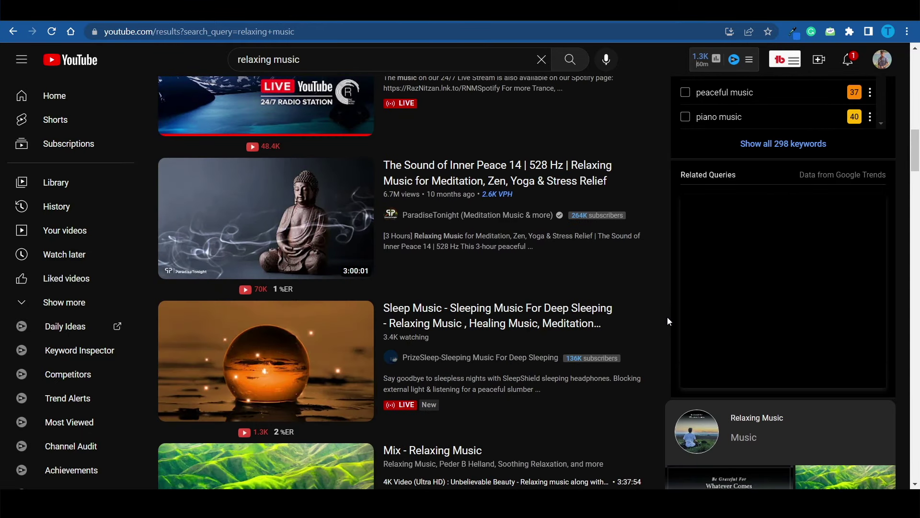
pyautogui.scroll(-4, 668, 317)
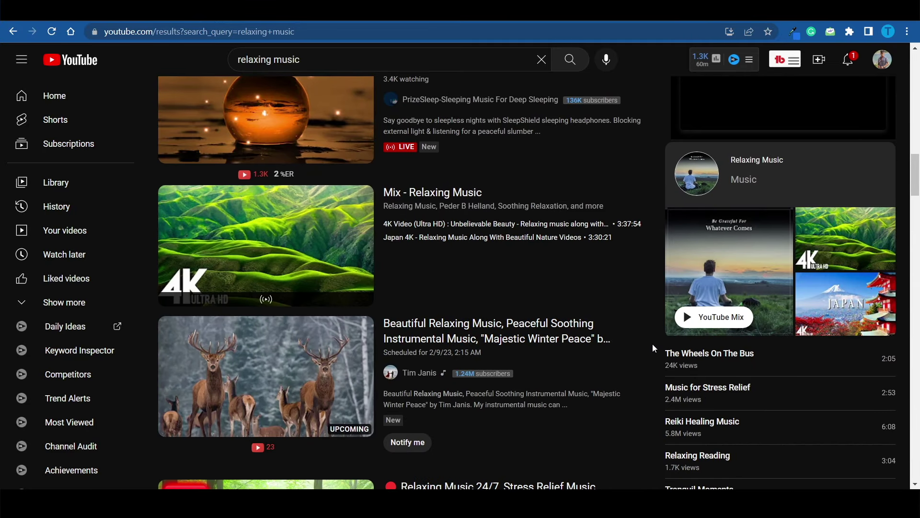
pyautogui.scroll(-4, 652, 344)
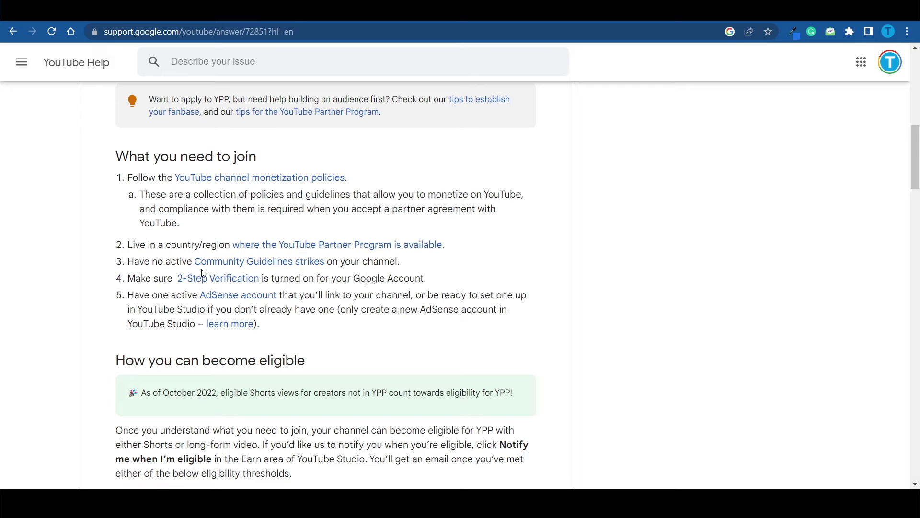
# Step: Highlight the Community Guidelines strikes requirement in the 'What you need to join' list
pyautogui.moveTo(205, 264); pyautogui.dragTo(325, 264)
pyautogui.click(422, 293)
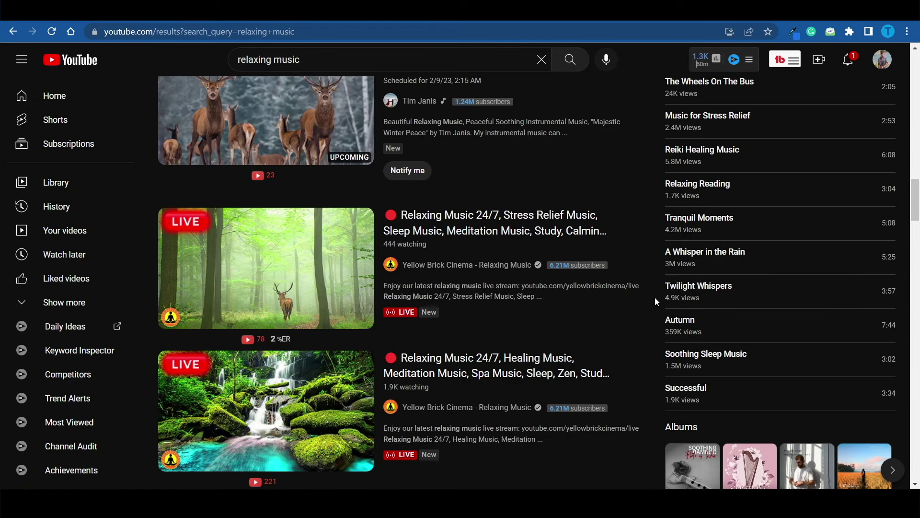
pyautogui.scroll(-2, 647, 287)
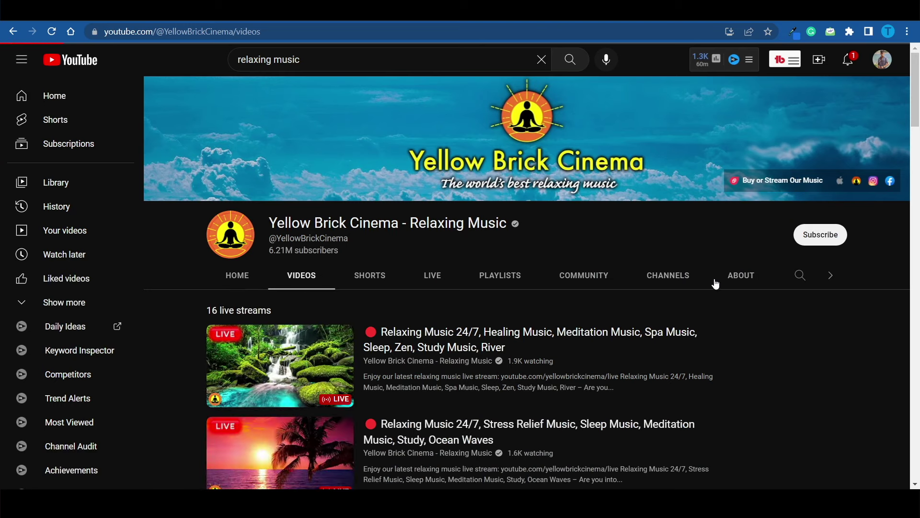
# Step: View Yellow Brick Cinema's Videos tab, then its About page showing 2.4 billion views
pyautogui.click(298, 281)
pyautogui.click(747, 279)
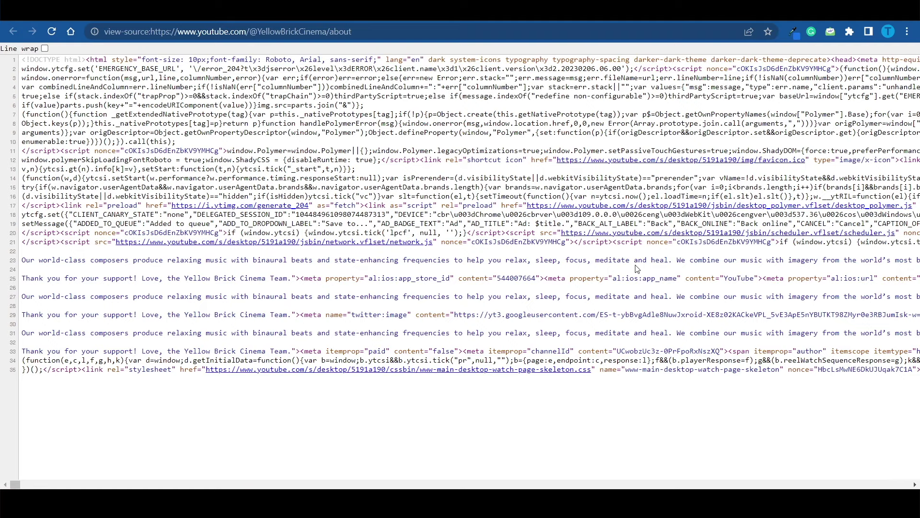
# Step: Find 'monetization' in the page source and mark is_monetization_enabled as true
pyautogui.hotkey('ctrl', 'f')
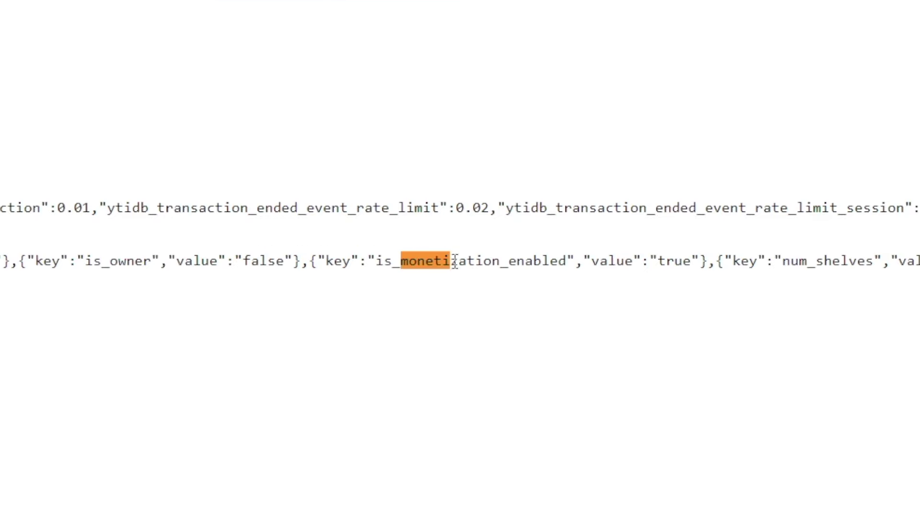
pyautogui.doubleClick(675, 262)
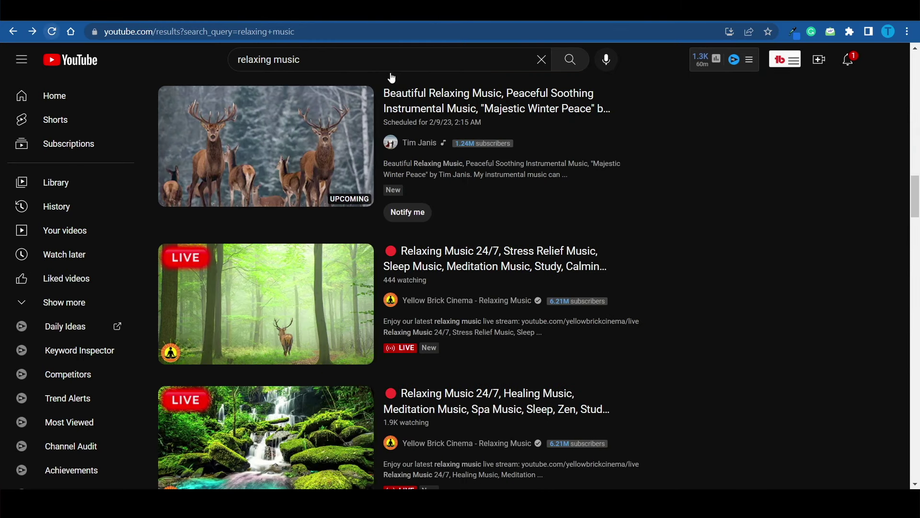
pyautogui.scroll(-10, 669, 209)
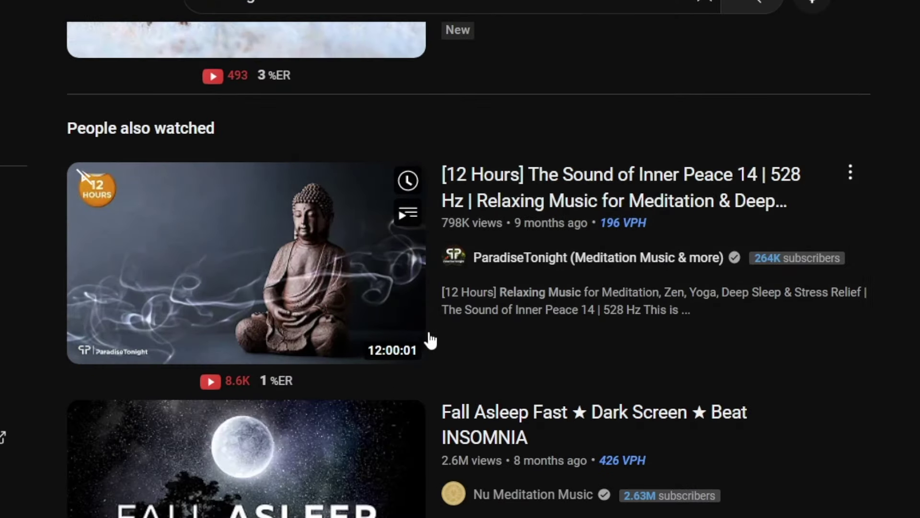
# Step: Go to the ParadiseTonight channel and list its uploaded videos
pyautogui.click(546, 268)
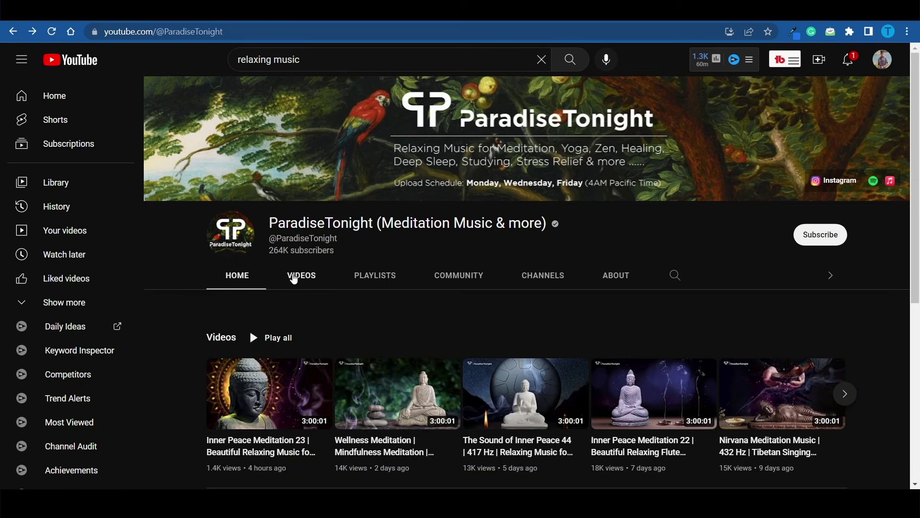
pyautogui.click(295, 277)
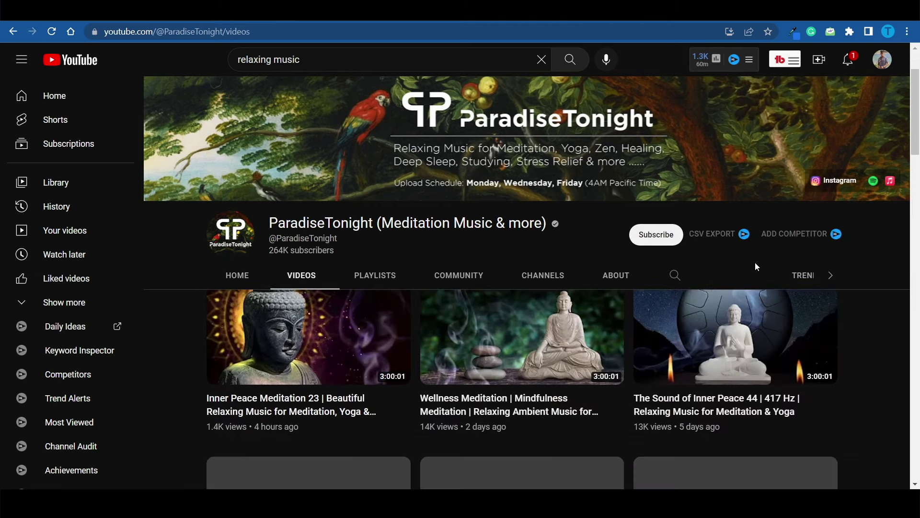
pyautogui.scroll(-2, 864, 400)
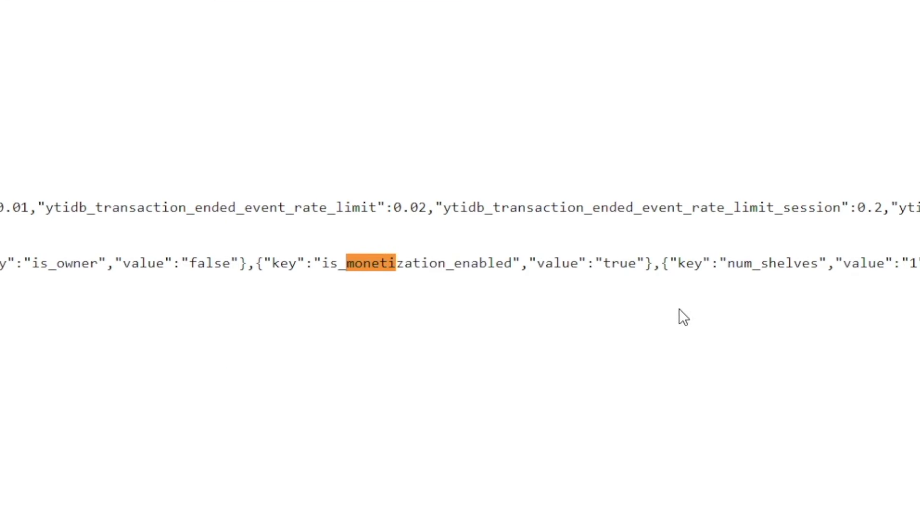
# Step: Mark the true value of is_monetization_enabled in ParadiseTonight's page source
pyautogui.doubleClick(620, 262)
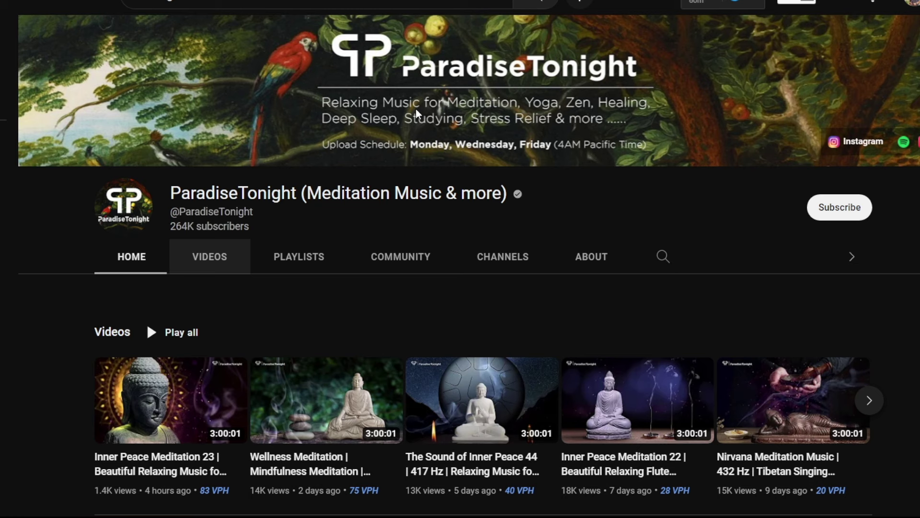
pyautogui.scroll(-3, 595, 256)
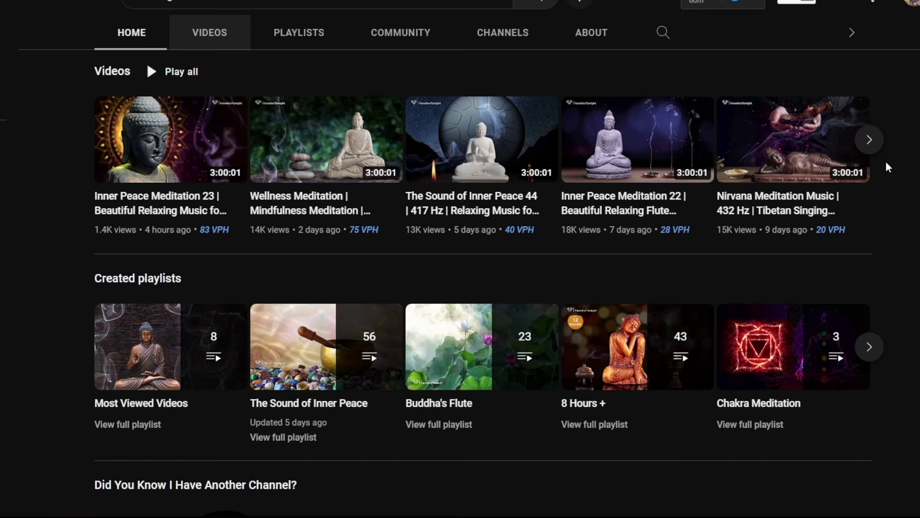
pyautogui.scroll(1, 889, 166)
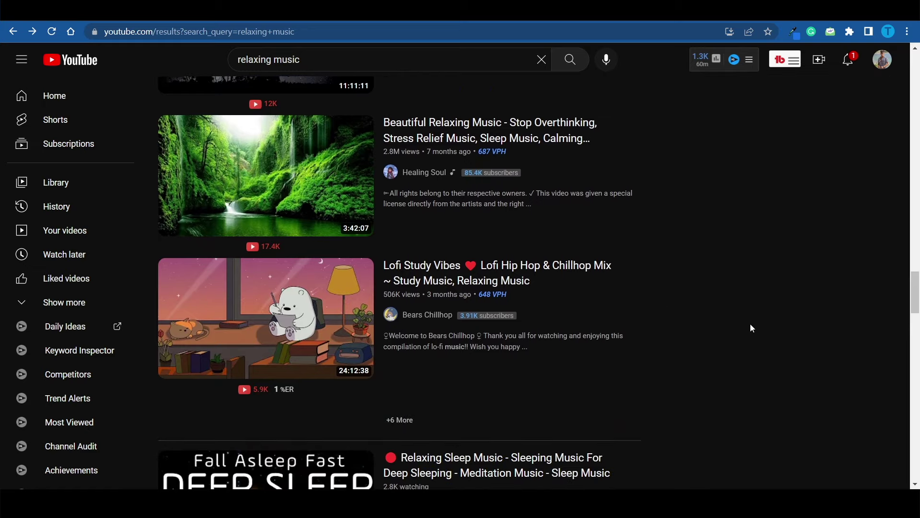
pyautogui.scroll(-3, 751, 329)
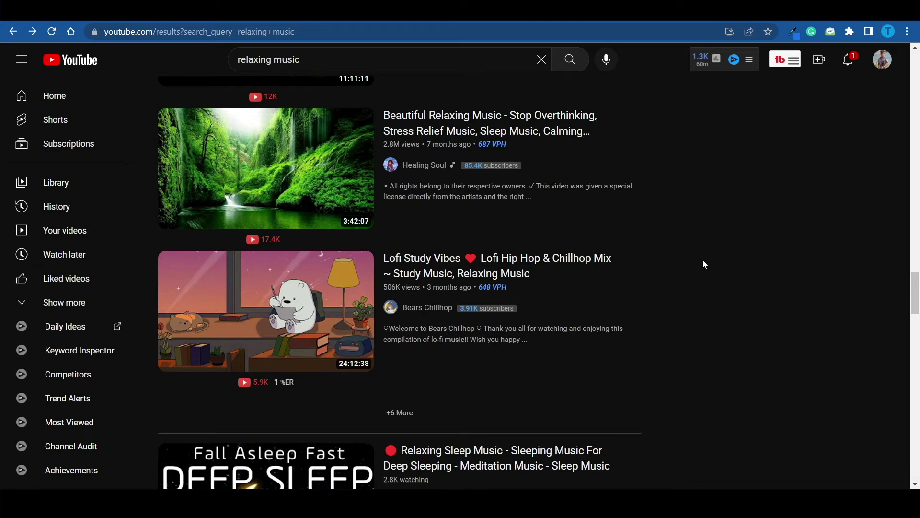
pyautogui.scroll(2, 703, 264)
pyautogui.scroll(2, 702, 260)
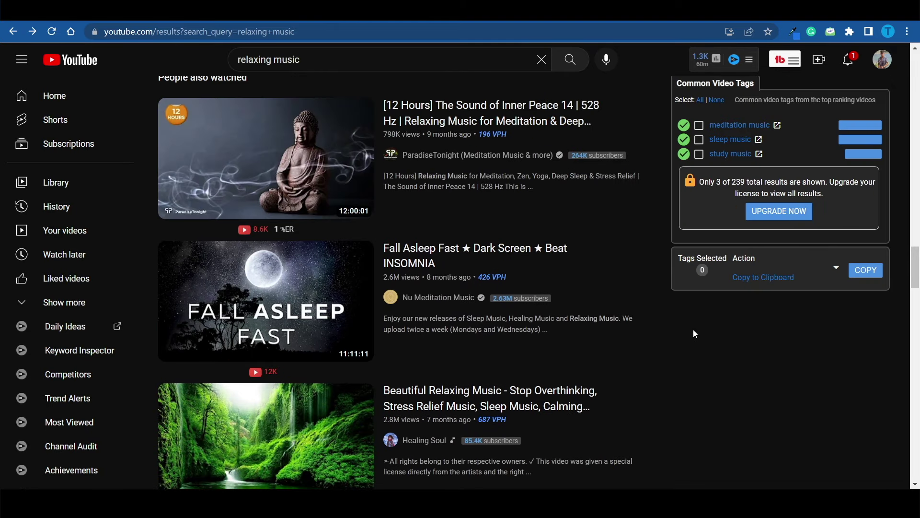
pyautogui.scroll(1, 666, 356)
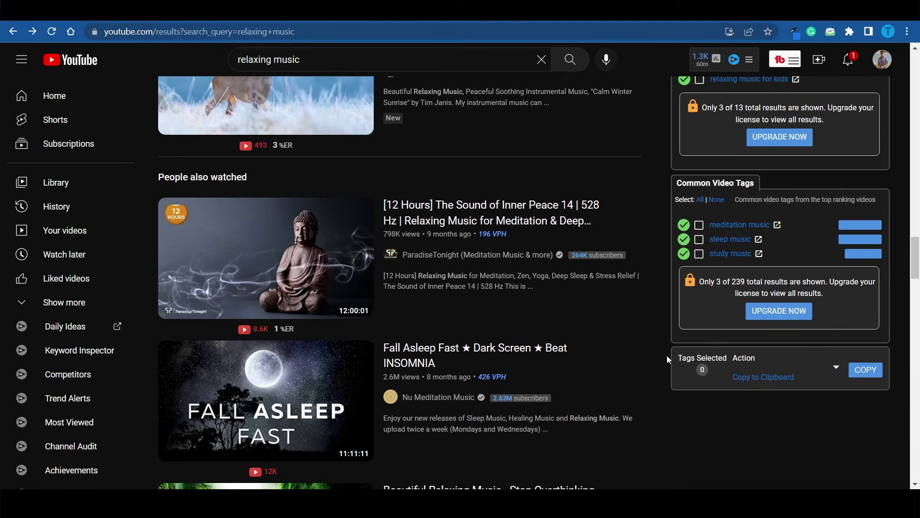
pyautogui.scroll(2, 667, 355)
pyautogui.scroll(4, 661, 345)
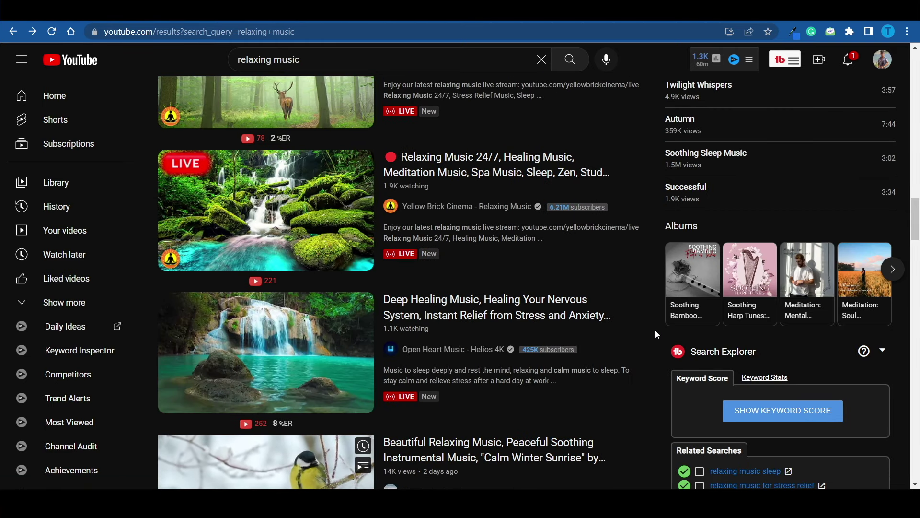
pyautogui.scroll(4, 655, 329)
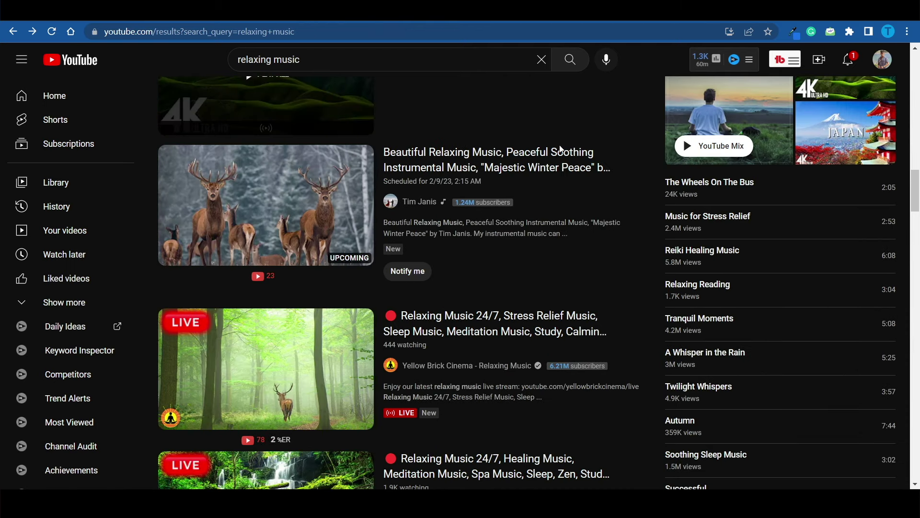
pyautogui.scroll(2, 649, 230)
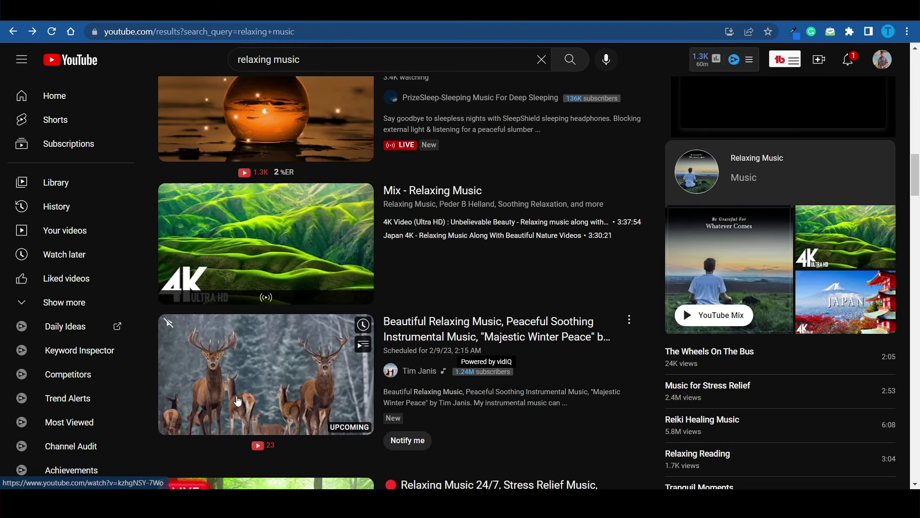
pyautogui.scroll(-1, 238, 401)
pyautogui.scroll(-1, 237, 401)
pyautogui.scroll(-1, 237, 400)
pyautogui.scroll(-1, 238, 400)
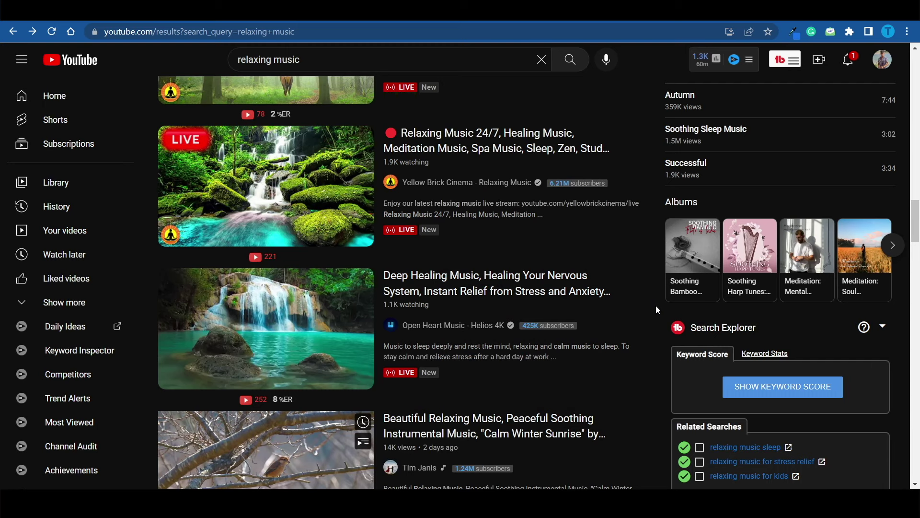
pyautogui.scroll(-2, 656, 306)
pyautogui.scroll(-3, 648, 272)
pyautogui.scroll(-2, 648, 273)
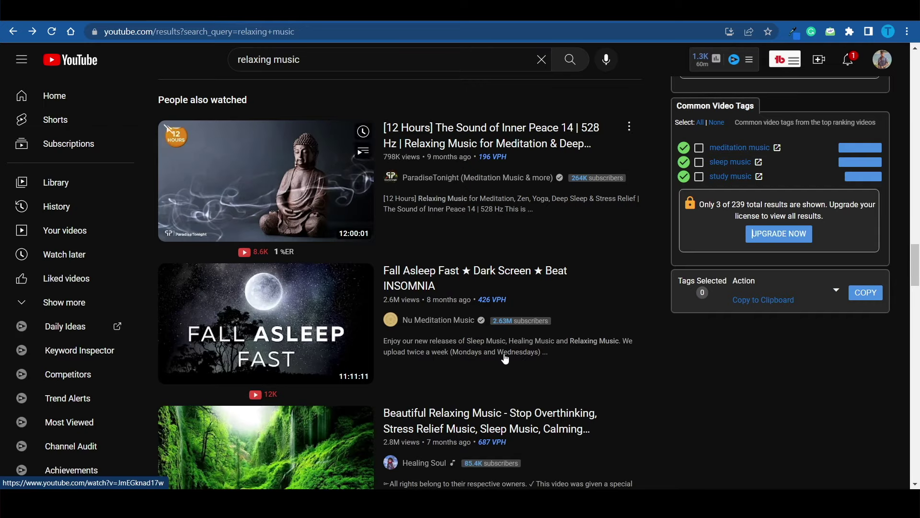
pyautogui.scroll(-2, 504, 358)
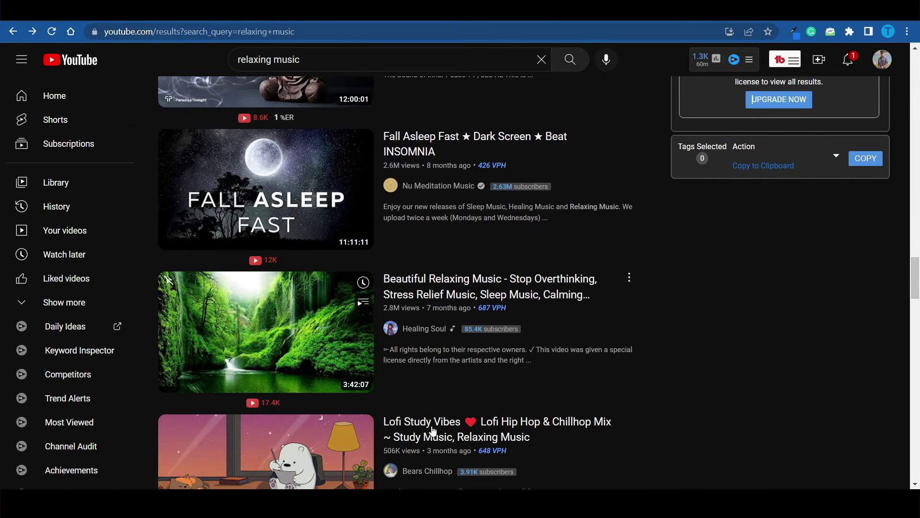
pyautogui.scroll(-3, 433, 430)
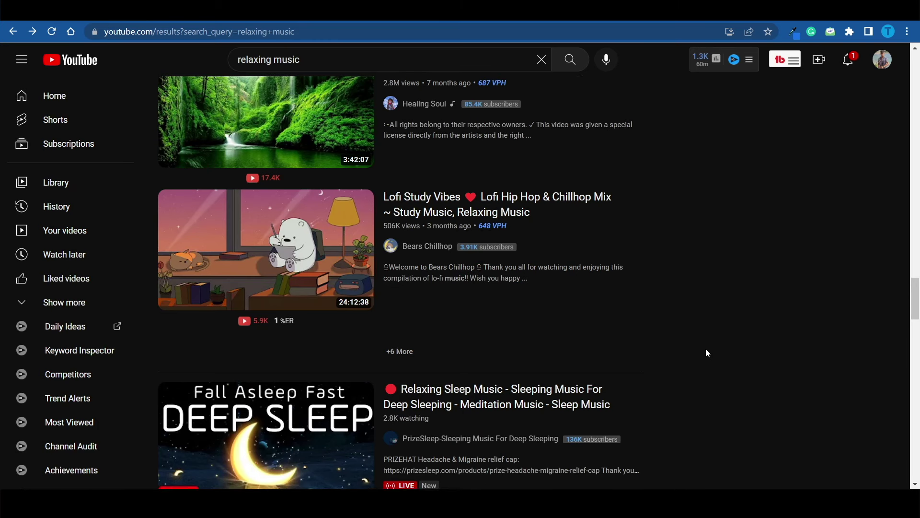
pyautogui.scroll(-2, 706, 350)
pyautogui.scroll(-1, 707, 349)
pyautogui.scroll(-1, 706, 353)
pyautogui.scroll(-1, 706, 352)
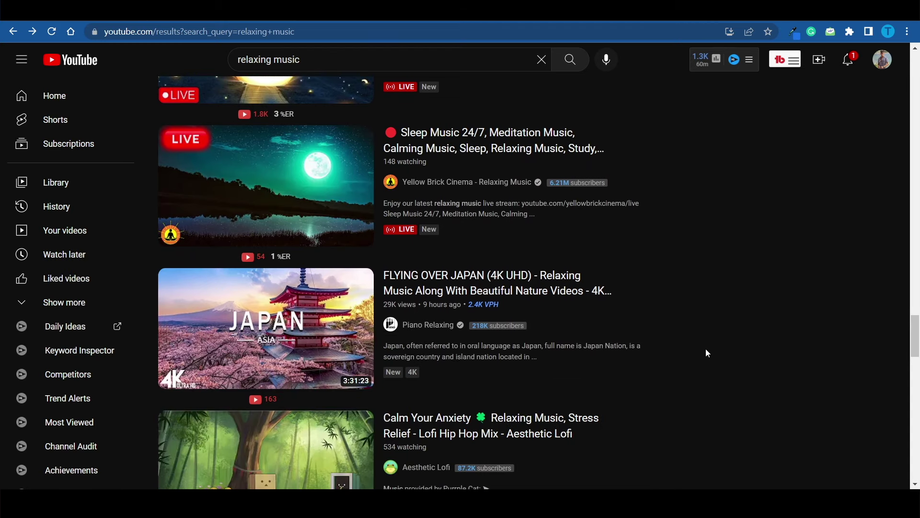
pyautogui.scroll(-3, 705, 352)
pyautogui.scroll(-1, 705, 352)
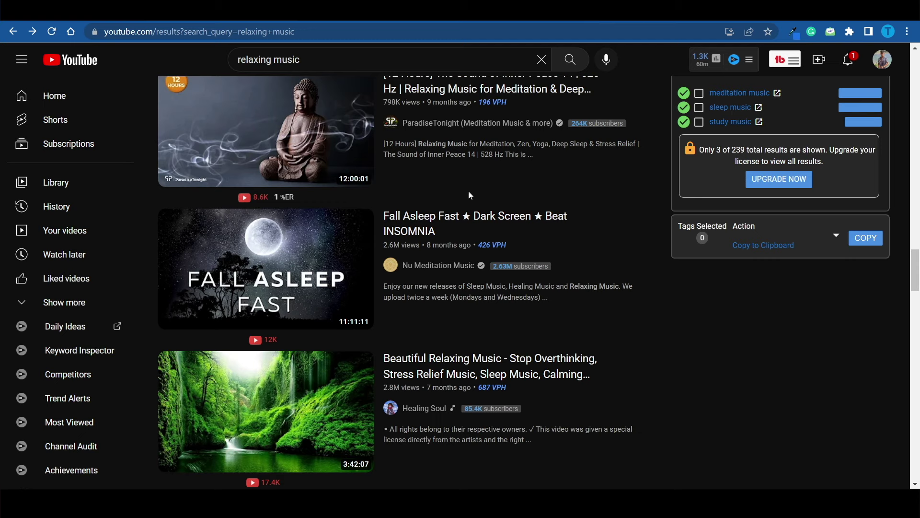
pyautogui.scroll(-1, 725, 406)
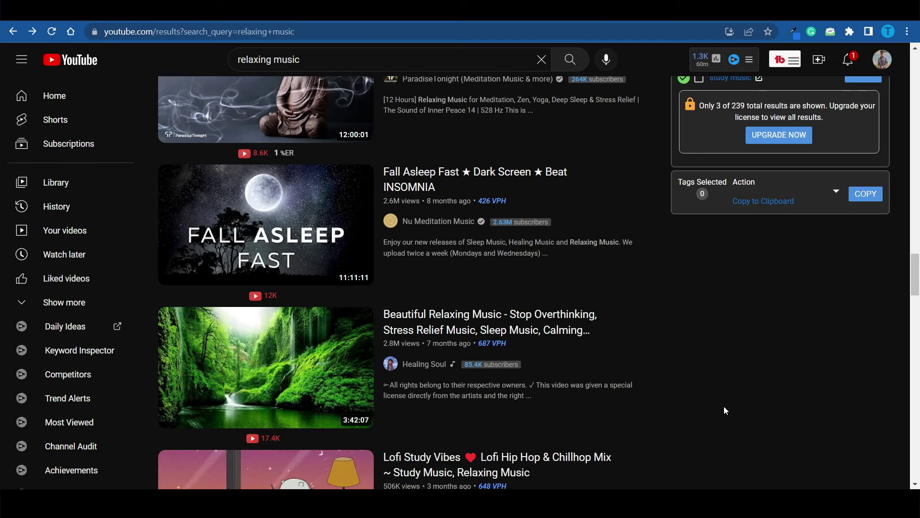
pyautogui.scroll(-3, 724, 406)
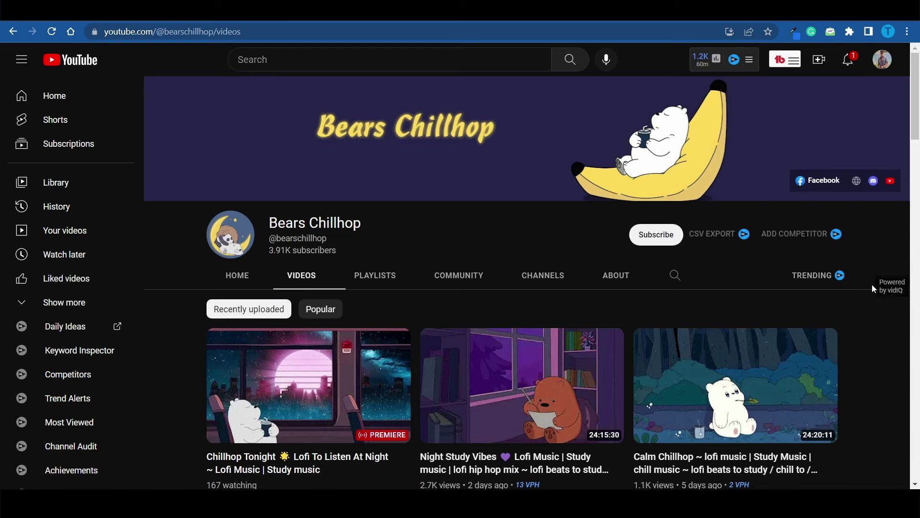
pyautogui.scroll(-2, 883, 333)
pyautogui.scroll(-1, 884, 332)
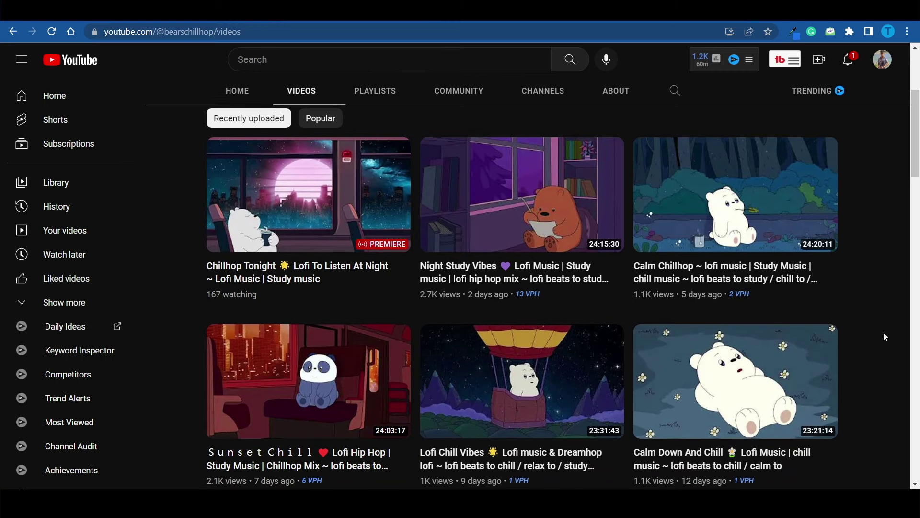
pyautogui.moveTo(772, 302)
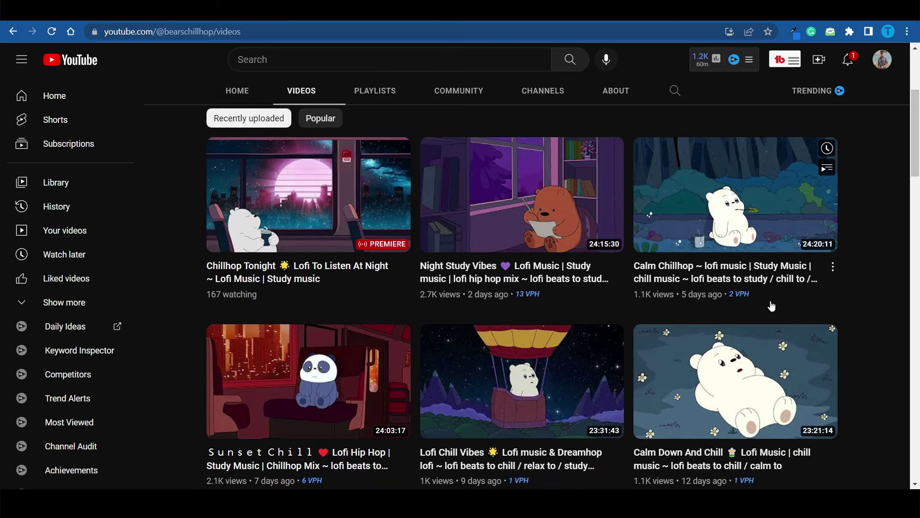
pyautogui.scroll(-5, 737, 444)
# Step: Play Bears Chillhop's Chillhop Vibes video briefly before heading to the Lofi Girl channel
pyautogui.click(738, 441)
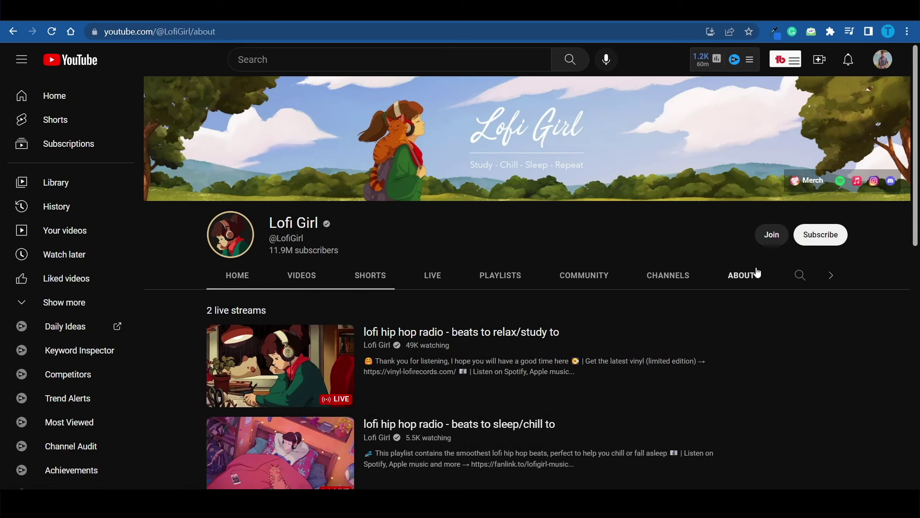
# Step: Check Lofi Girl's About stats, then browse its uploads and jump back to the top
pyautogui.click(757, 272)
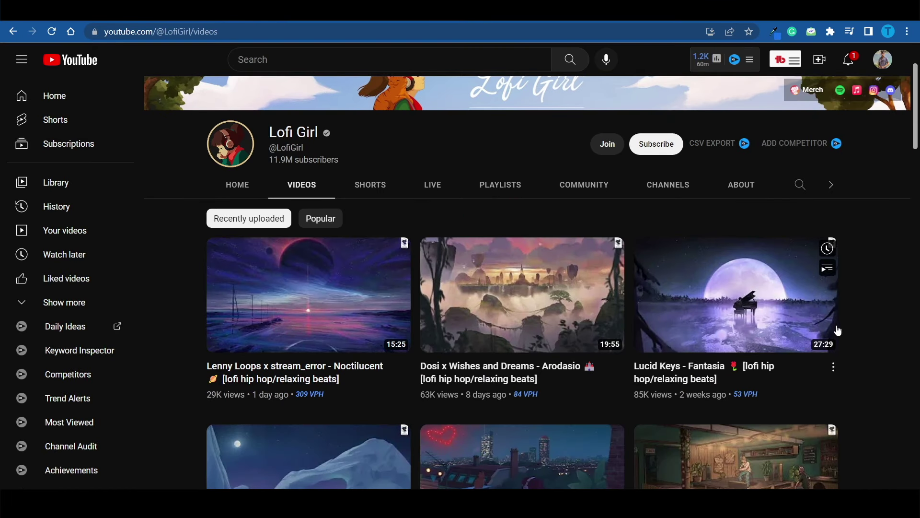
pyautogui.scroll(-3, 858, 325)
pyautogui.scroll(-1, 858, 330)
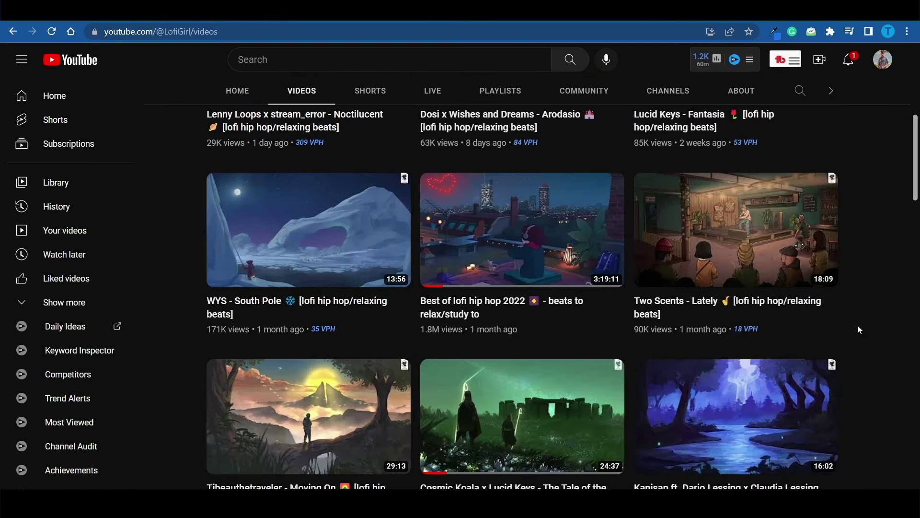
pyautogui.scroll(-4, 858, 325)
pyautogui.scroll(-1, 858, 325)
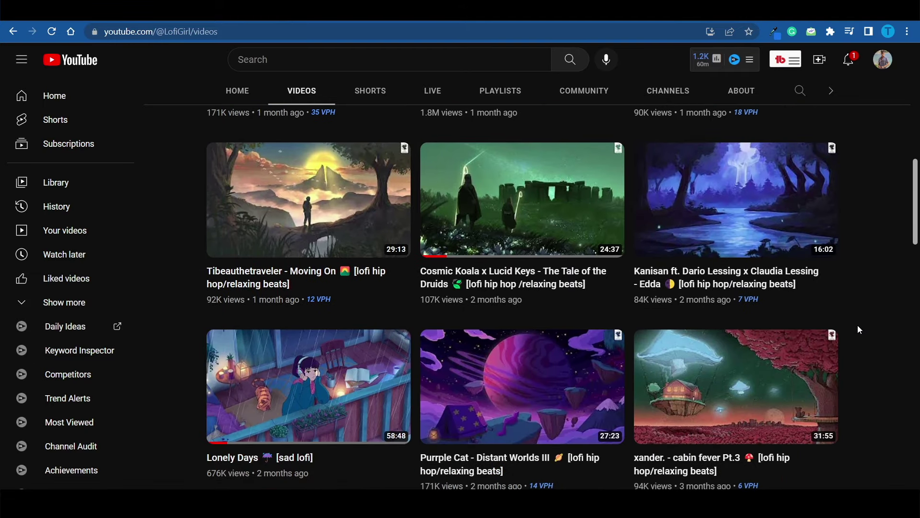
pyautogui.scroll(-1, 857, 330)
pyautogui.scroll(-1, 857, 330)
pyautogui.scroll(-2, 858, 329)
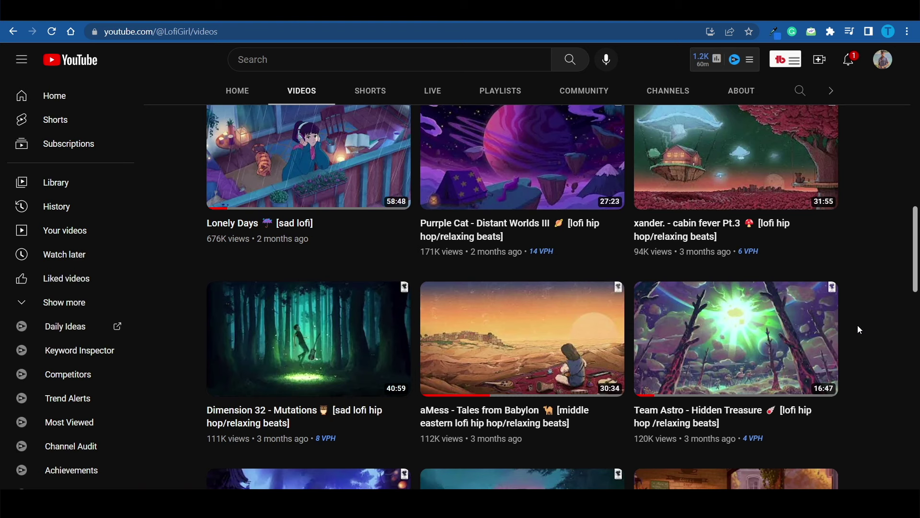
pyautogui.press('Home')
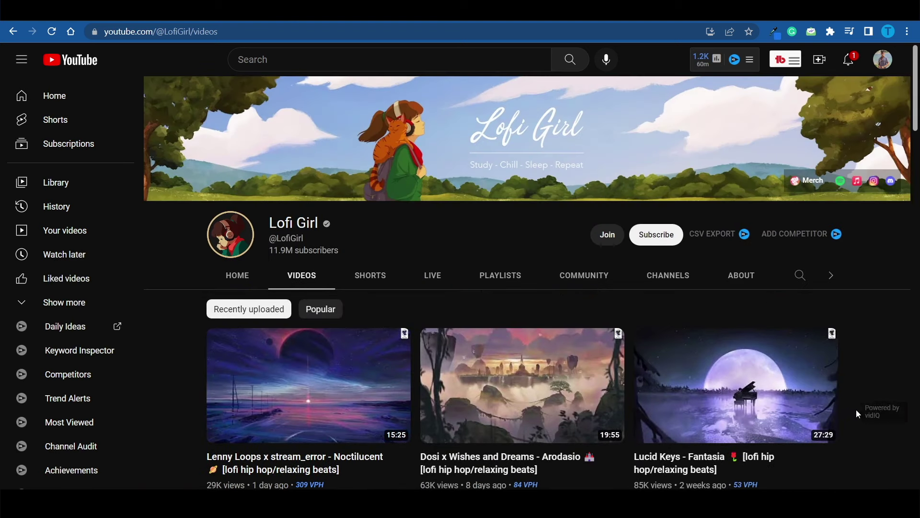
pyautogui.scroll(-5, 882, 407)
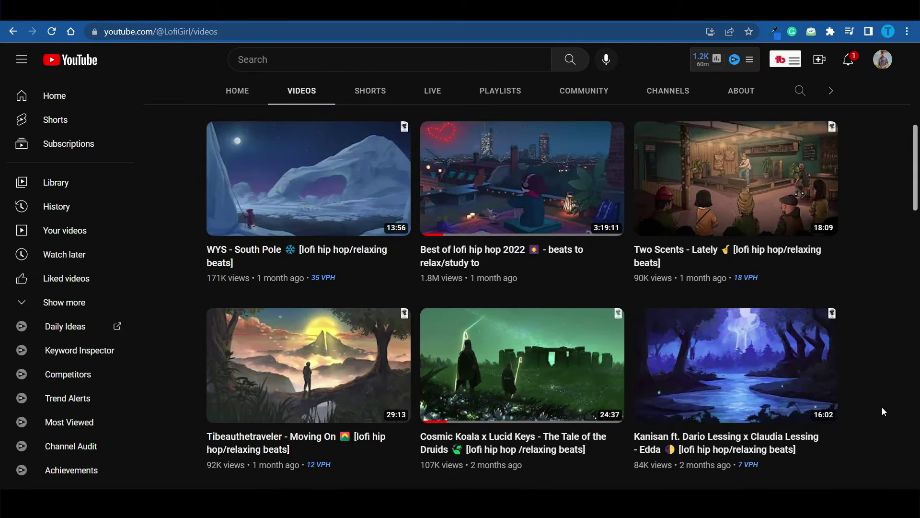
pyautogui.scroll(-2, 882, 407)
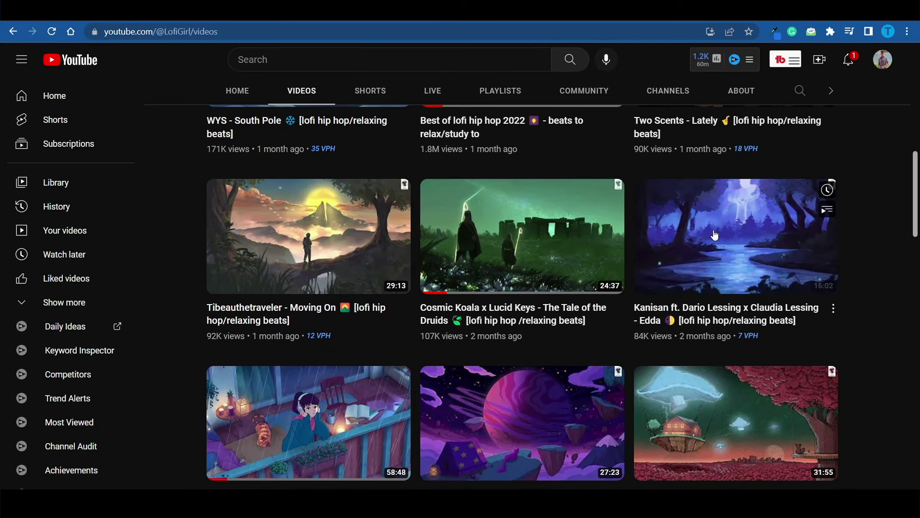
pyautogui.scroll(-2, 728, 378)
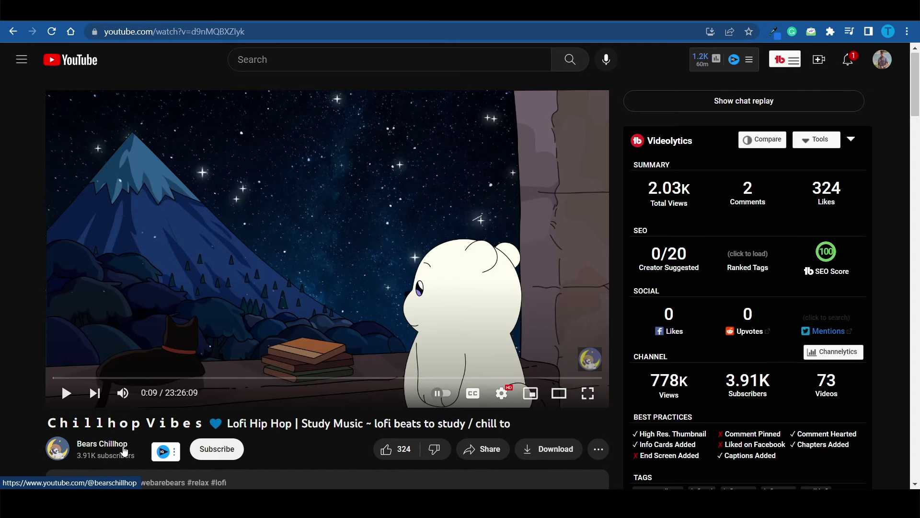
pyautogui.click(118, 447)
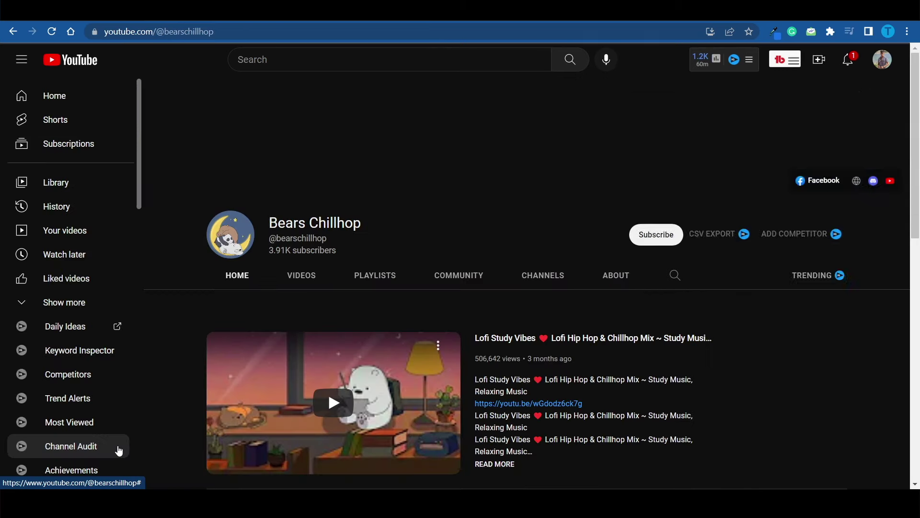
pyautogui.click(306, 277)
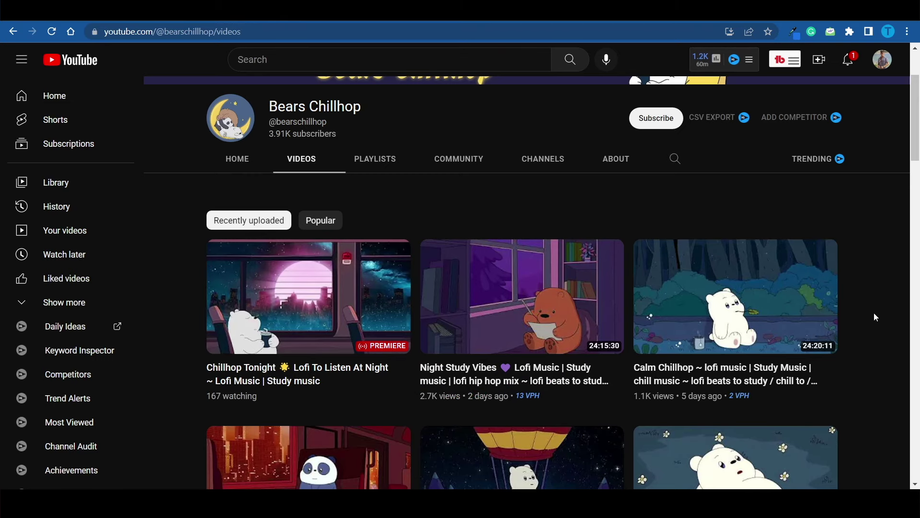
pyautogui.scroll(-3, 873, 313)
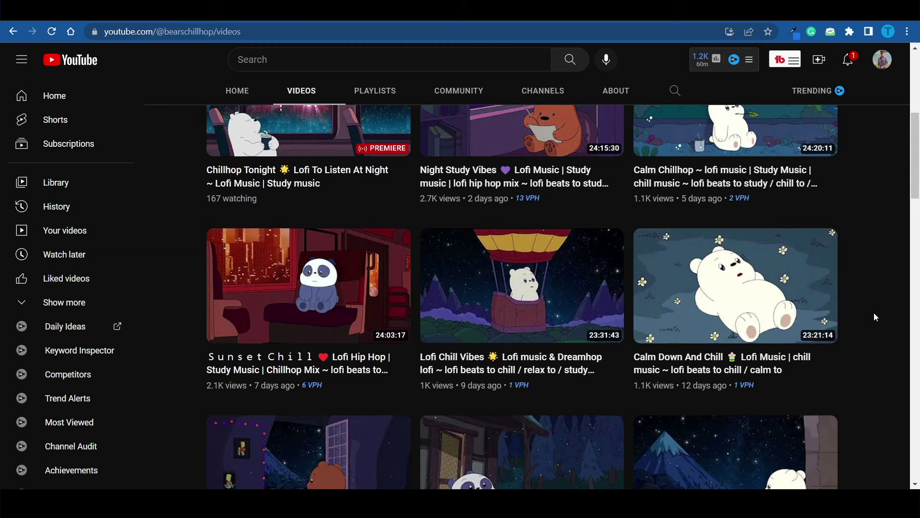
pyautogui.scroll(-1, 866, 364)
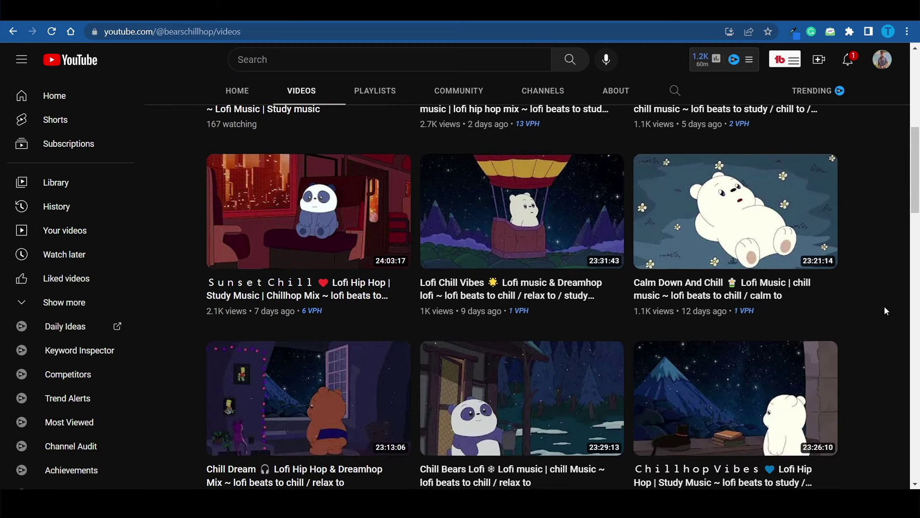
pyautogui.scroll(-5, 885, 307)
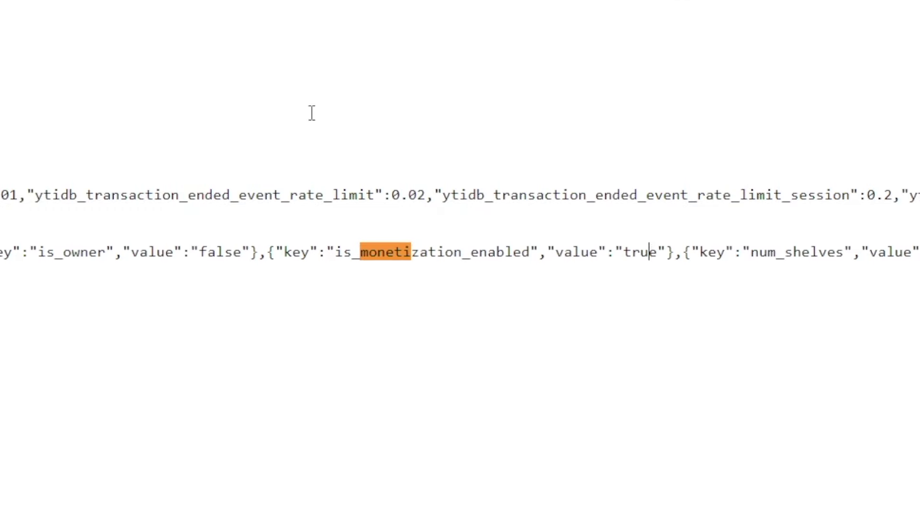
# Step: Pick out the true is_monetization_enabled value in Bears Chillhop's page source
pyautogui.doubleClick(652, 251)
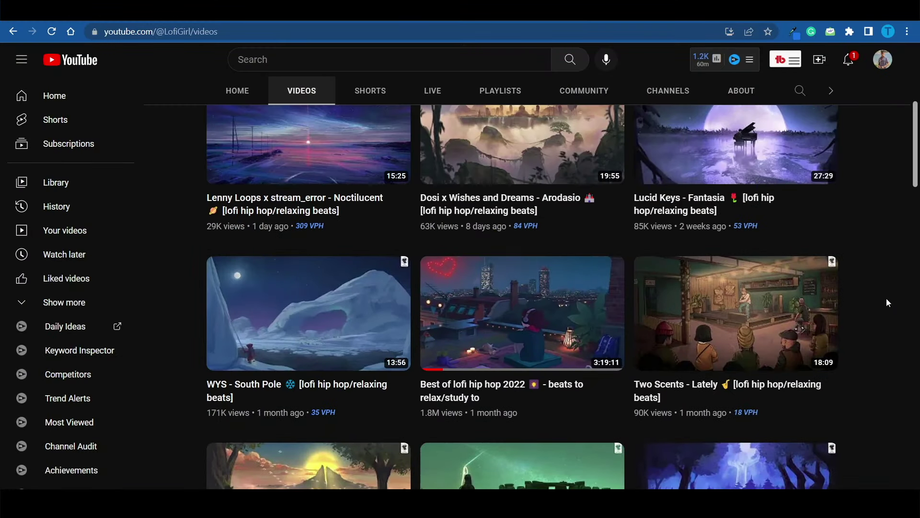
pyautogui.scroll(3, 886, 303)
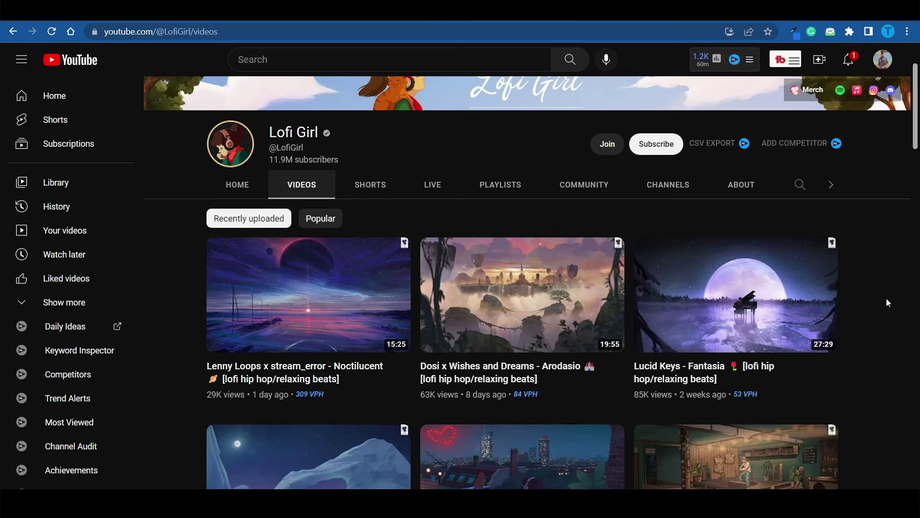
pyautogui.scroll(-5, 887, 298)
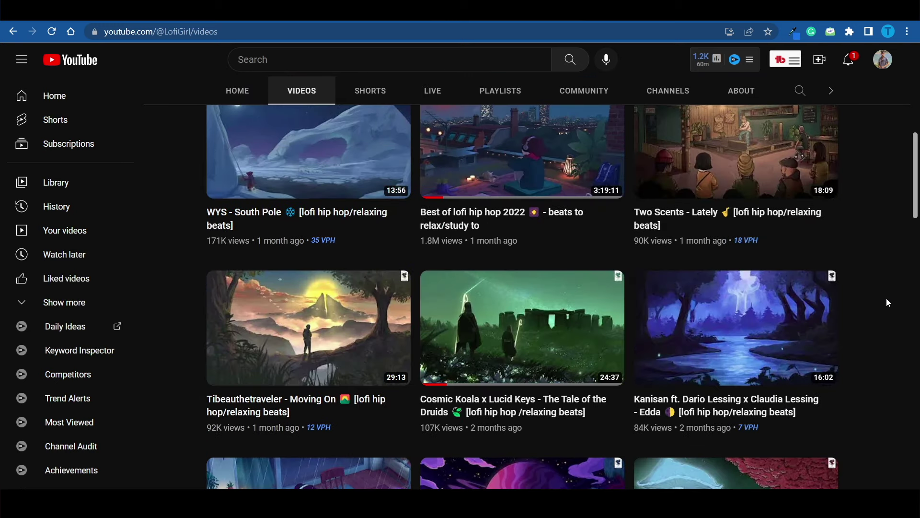
pyautogui.scroll(-3, 872, 380)
pyautogui.scroll(-2, 874, 385)
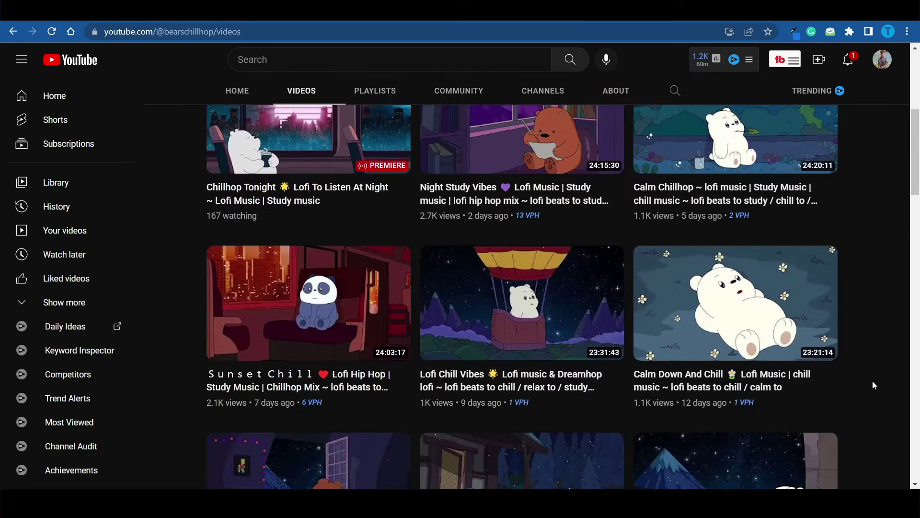
pyautogui.scroll(-5, 873, 386)
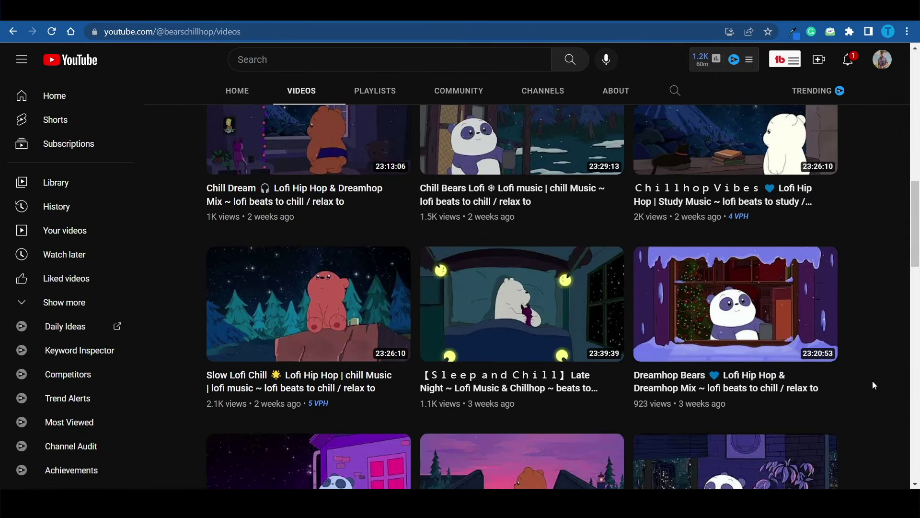
pyautogui.scroll(-3, 873, 386)
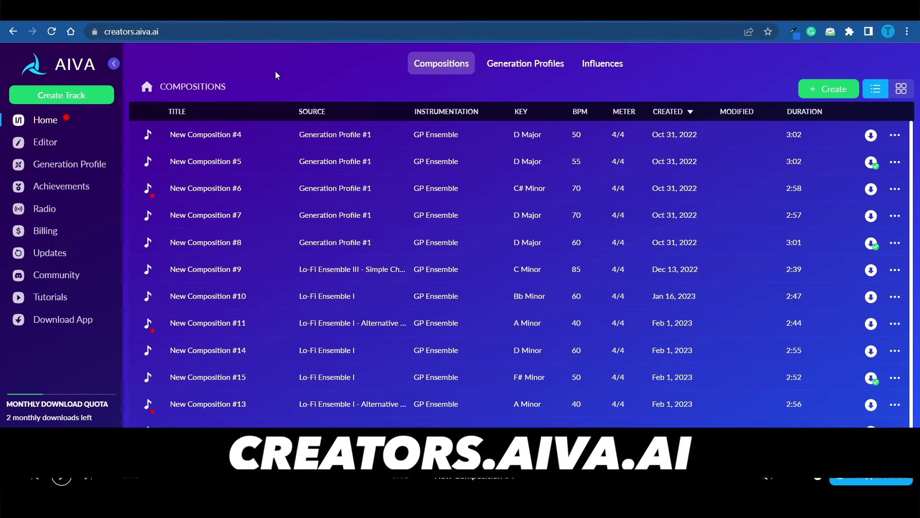
# Step: Play New Composition #4 from the Compositions list in the bottom player
pyautogui.click(148, 135)
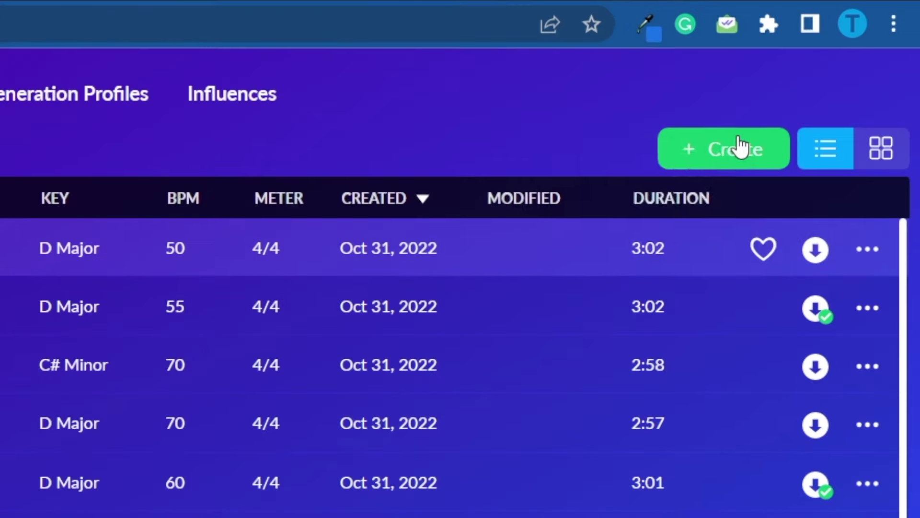
# Step: Create a new composition from the Lo-Fi (Ambient) profile, keeping Key Signature and Duration on Auto
pyautogui.click(739, 148)
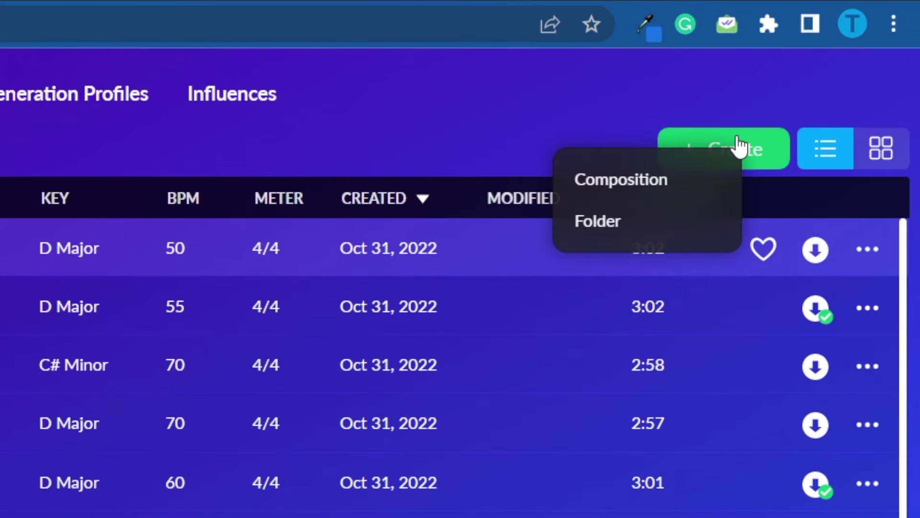
pyautogui.click(664, 179)
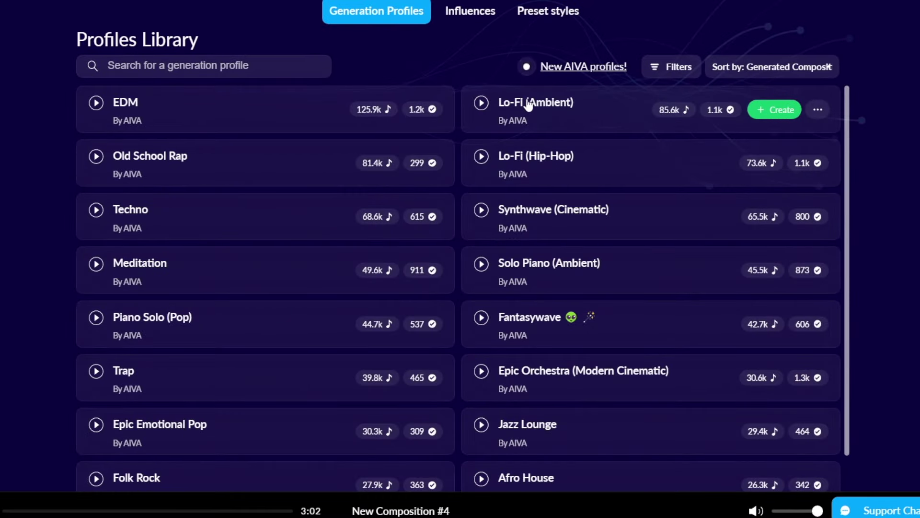
pyautogui.click(781, 108)
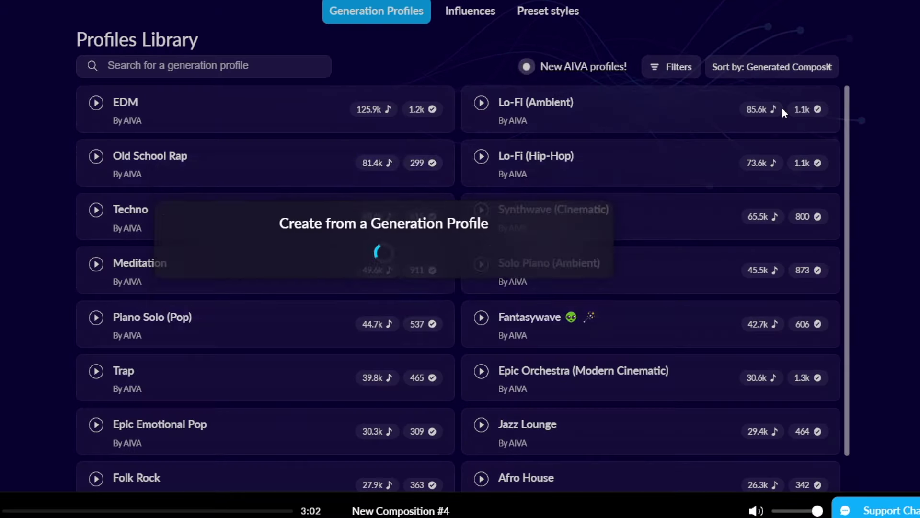
pyautogui.click(507, 216)
pyautogui.click(509, 216)
pyautogui.click(518, 246)
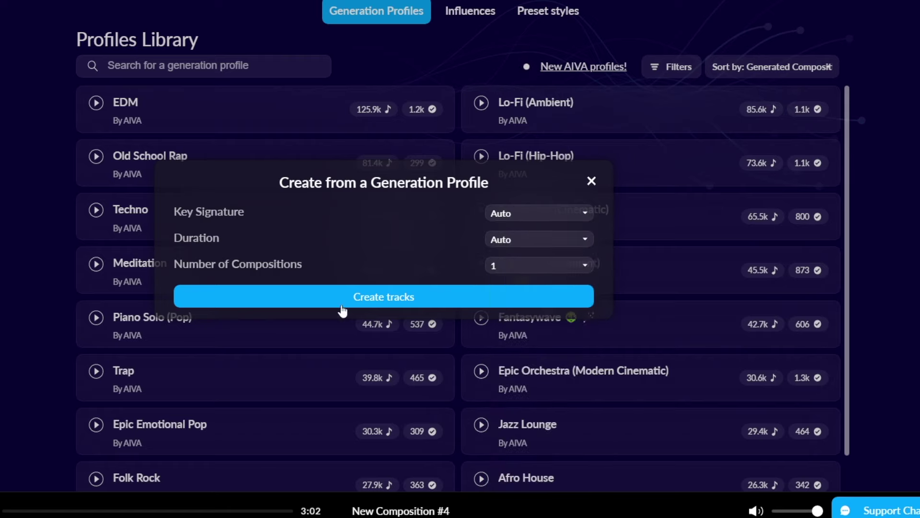
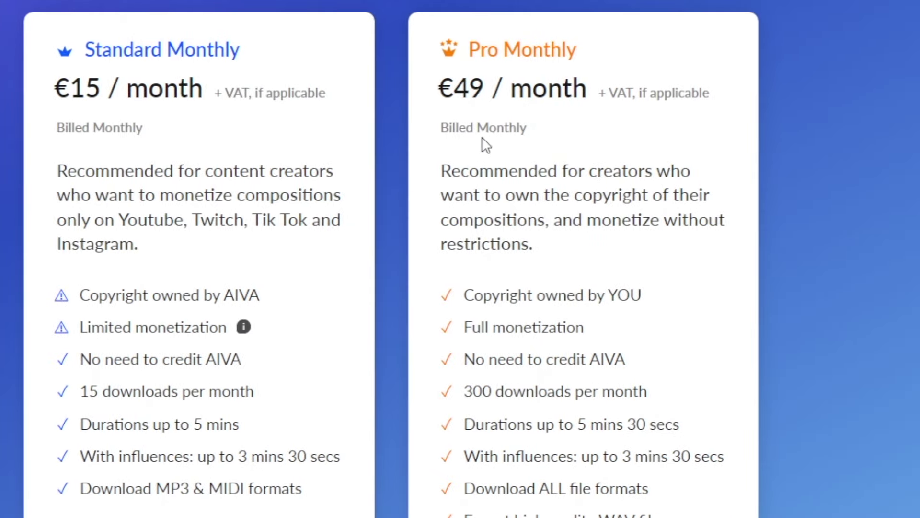
pyautogui.scroll(-1, 707, 303)
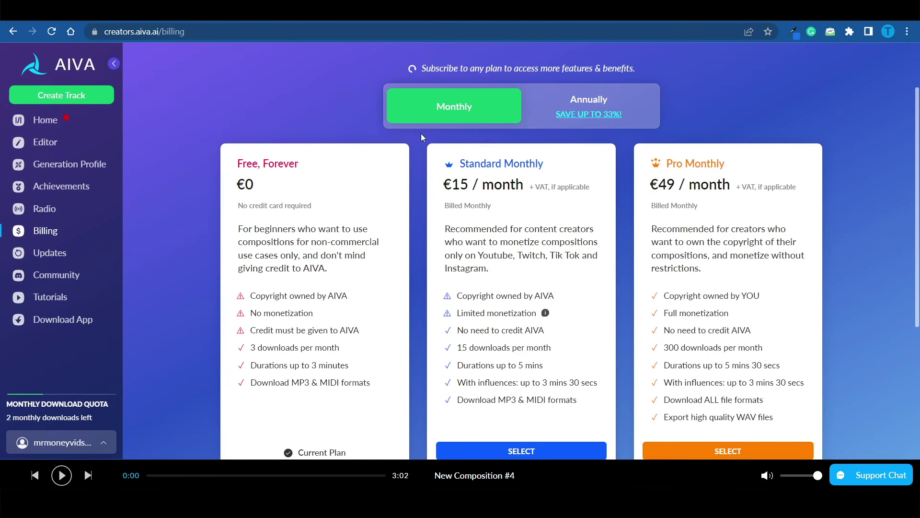
# Step: Leave the Billing page via the AIVA home link after comparing Free, Standard and Pro plans
pyautogui.click(70, 70)
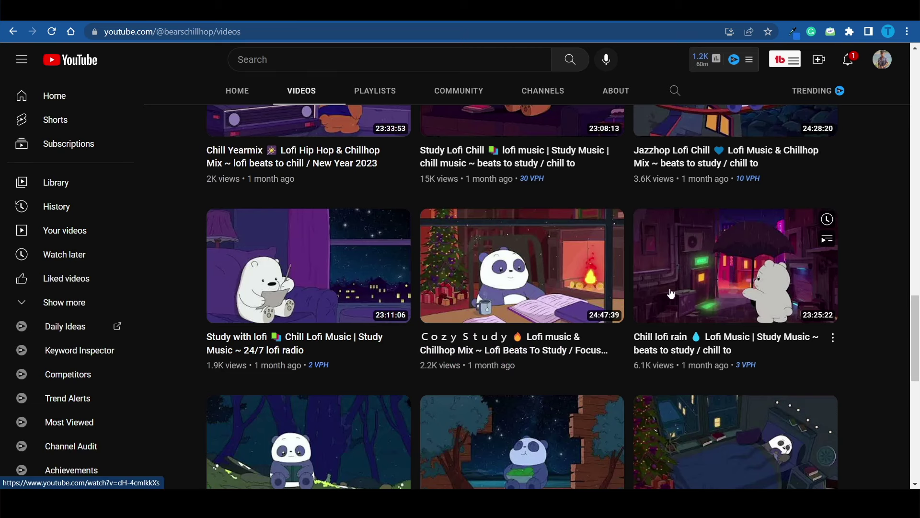
pyautogui.moveTo(521, 266)
pyautogui.scroll(-3, 536, 250)
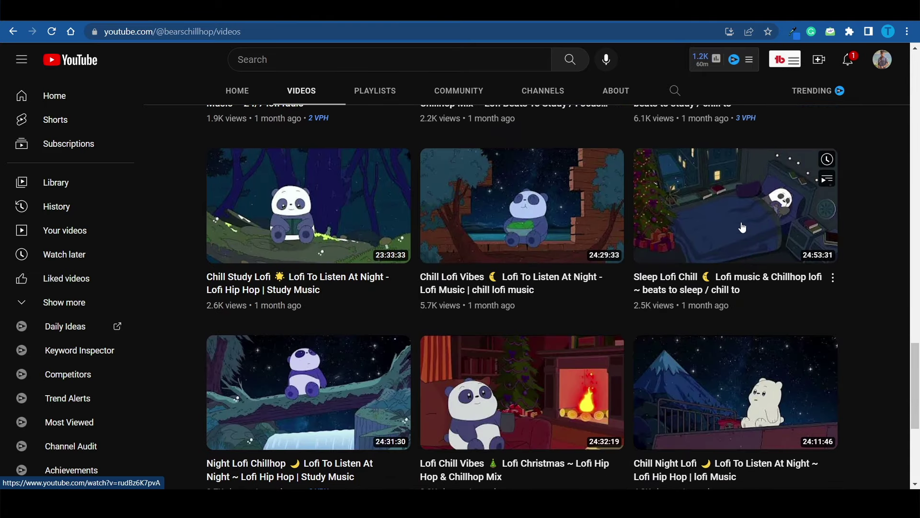
pyautogui.scroll(-2, 766, 229)
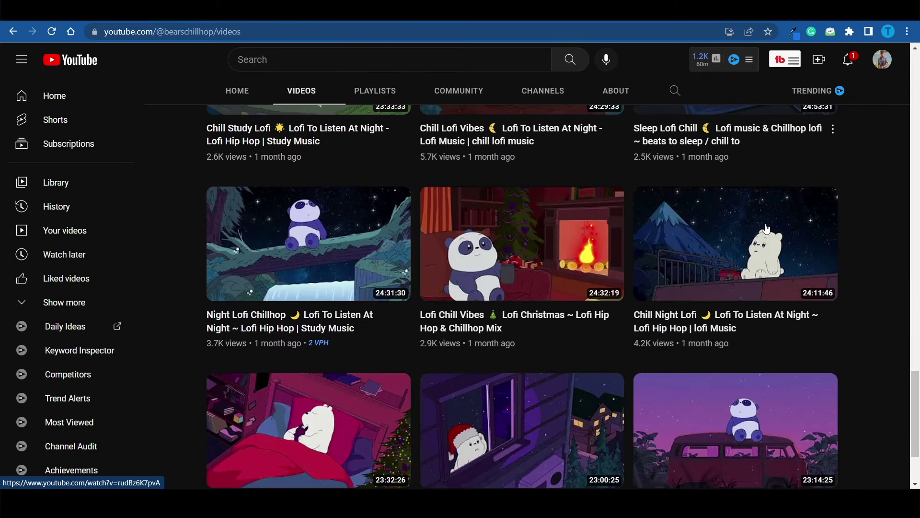
pyautogui.scroll(-2, 766, 229)
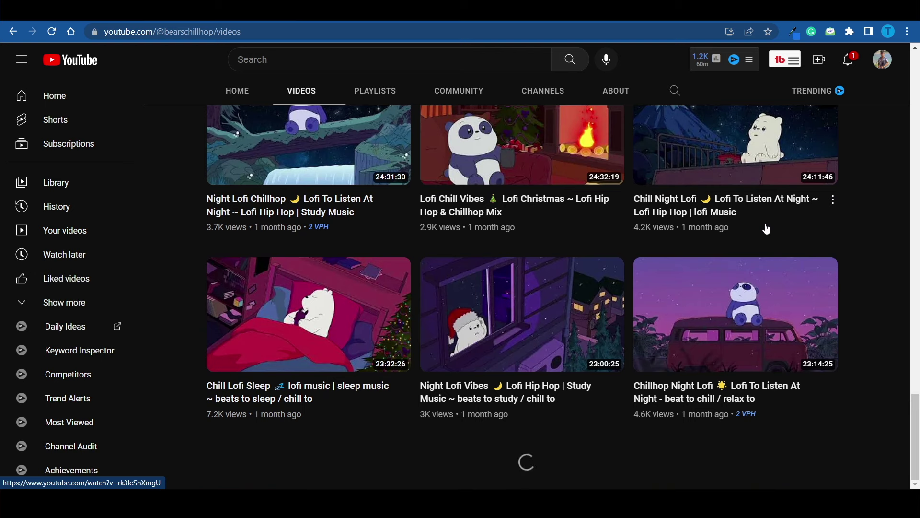
pyautogui.scroll(-3, 856, 247)
pyautogui.scroll(-1, 856, 248)
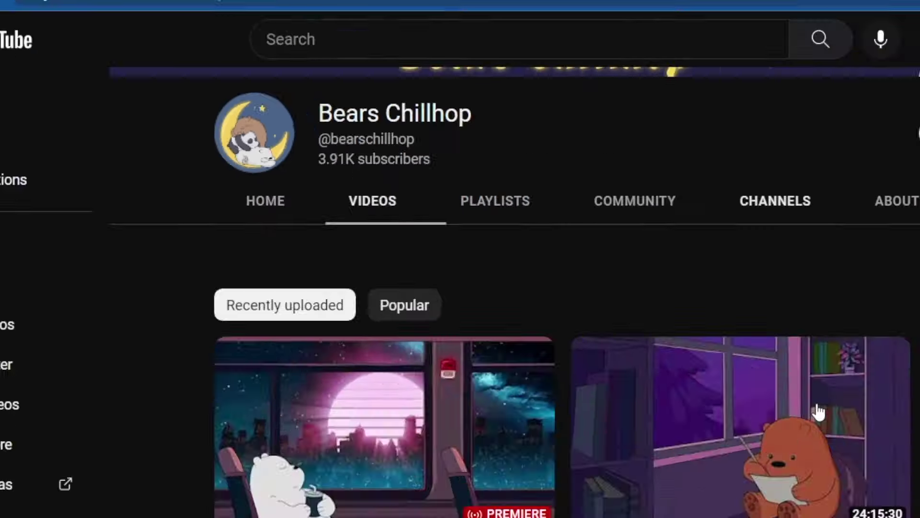
pyautogui.scroll(-2, 677, 419)
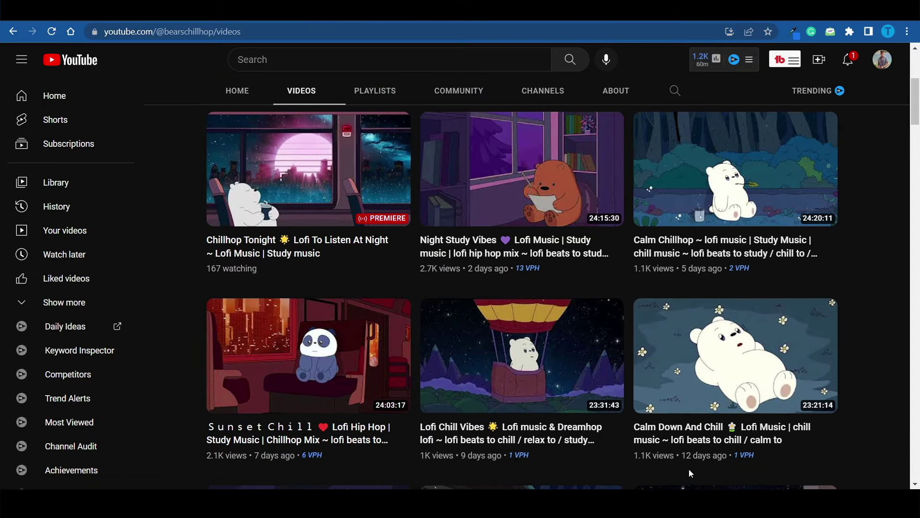
pyautogui.scroll(3, 688, 460)
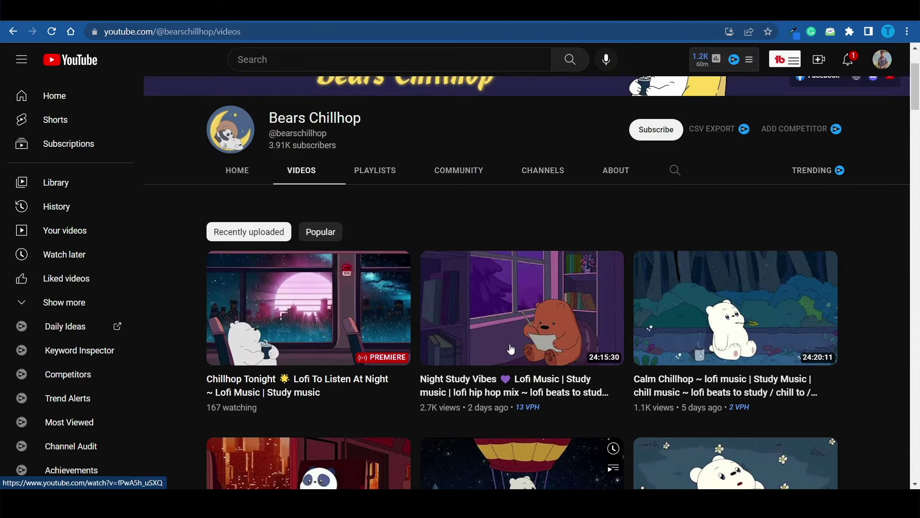
# Step: Sort Bears Chillhop's Videos tab by Popular, putting the 506K-view lofi study mix first
pyautogui.click(309, 239)
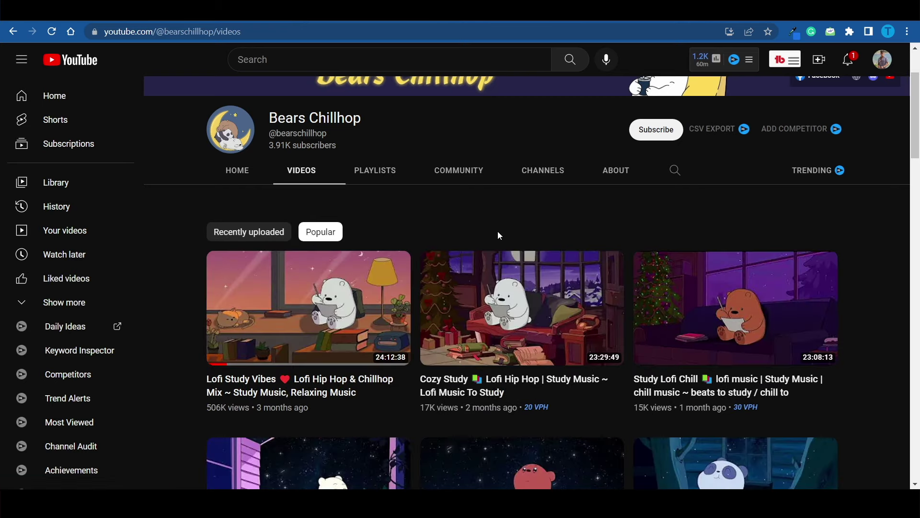